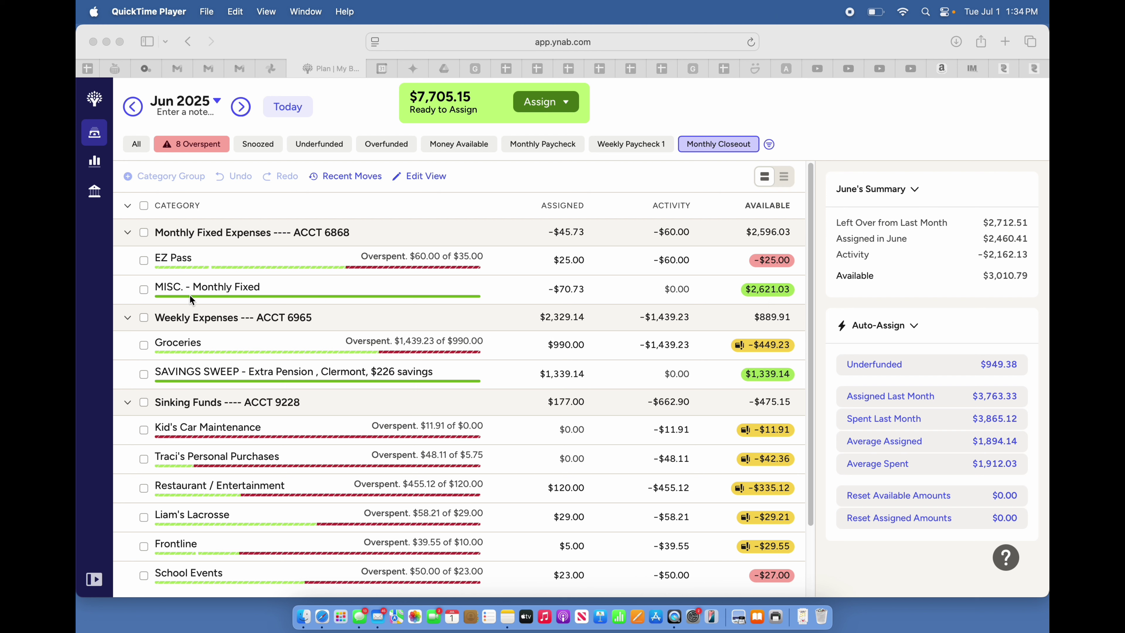
Move $25.00 from MISC. - Monthly Fixed to the EZ Pass category in the June plan
left_click(771, 292)
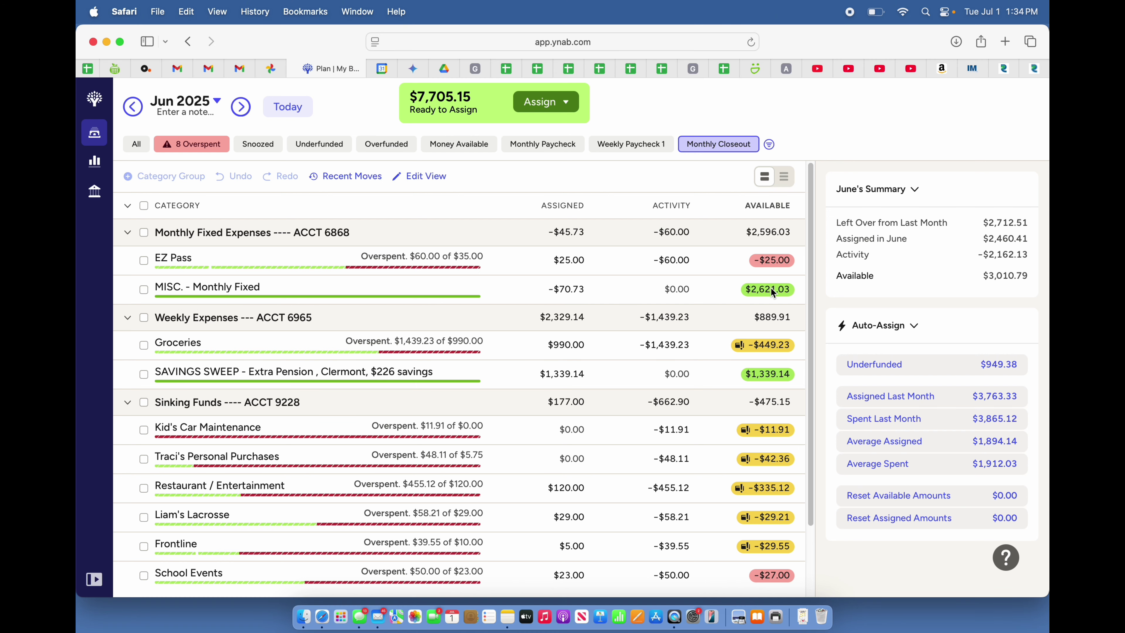
left_click(772, 290)
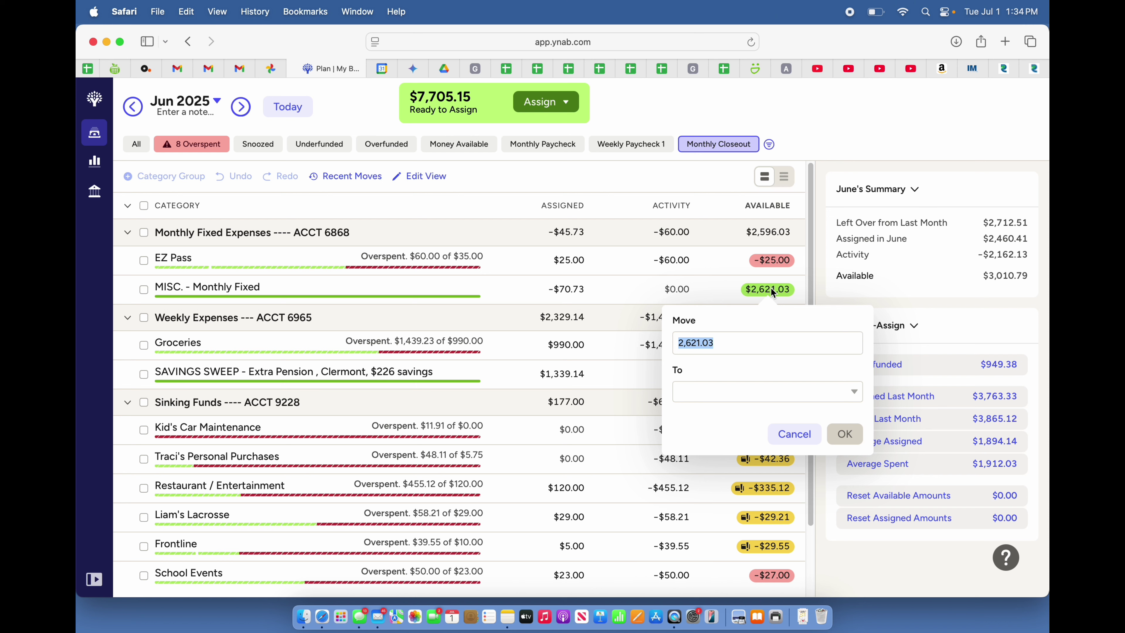
type("25")
left_click(713, 390)
type("EZ")
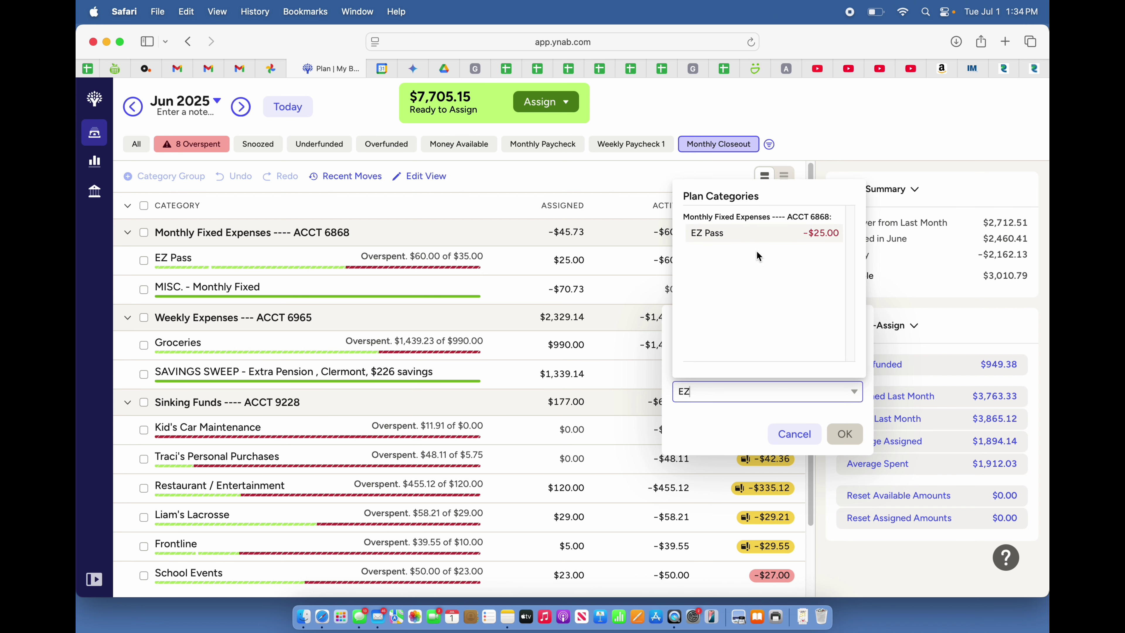
left_click(757, 236)
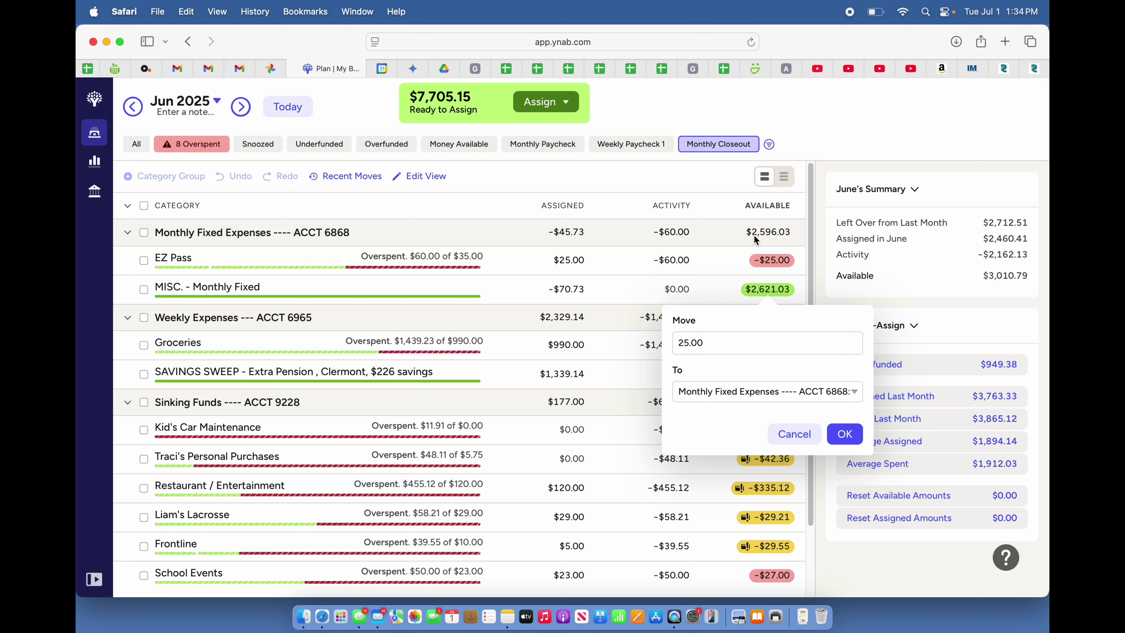
left_click(841, 434)
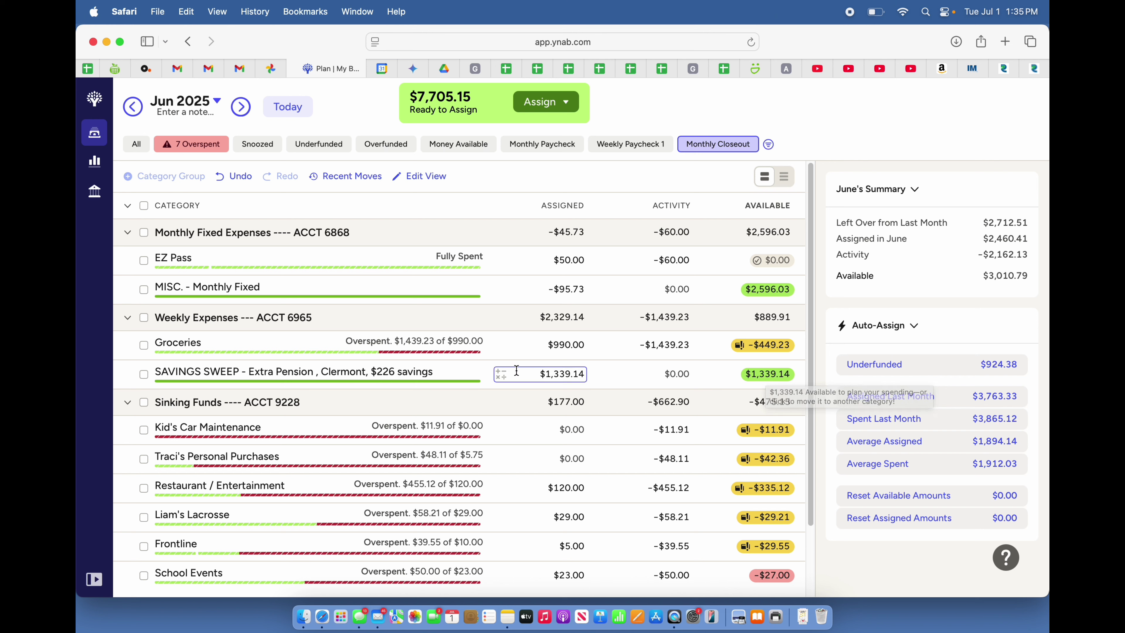
Move $449.23 from the SAVINGS SWEEP category to Groceries to cover its overspending
left_click(768, 375)
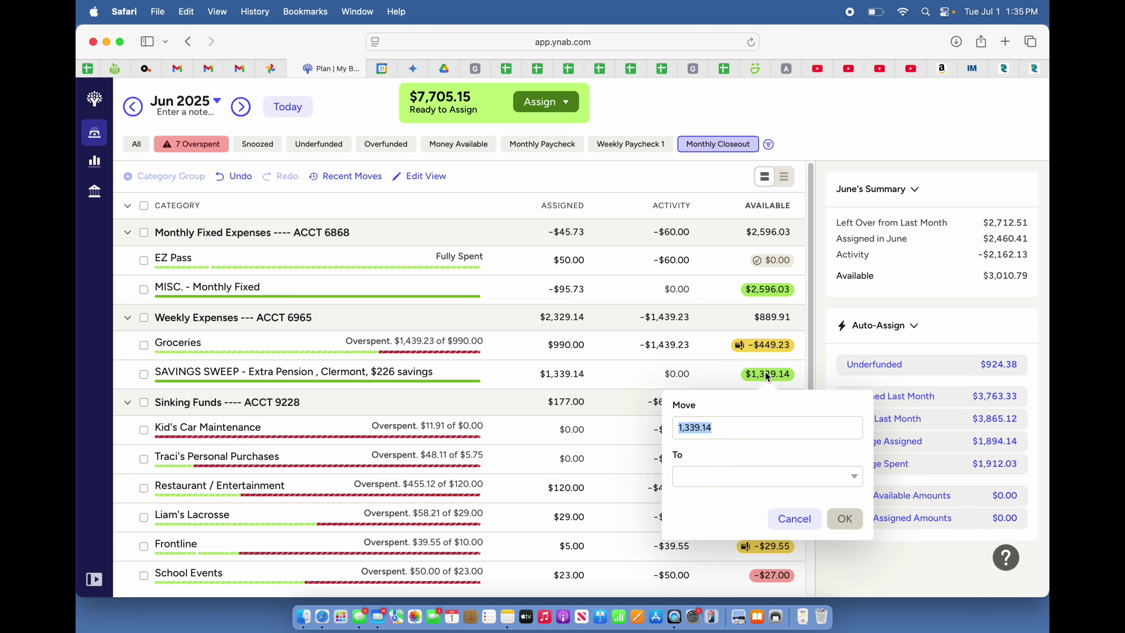
type("449.23")
left_click(715, 478)
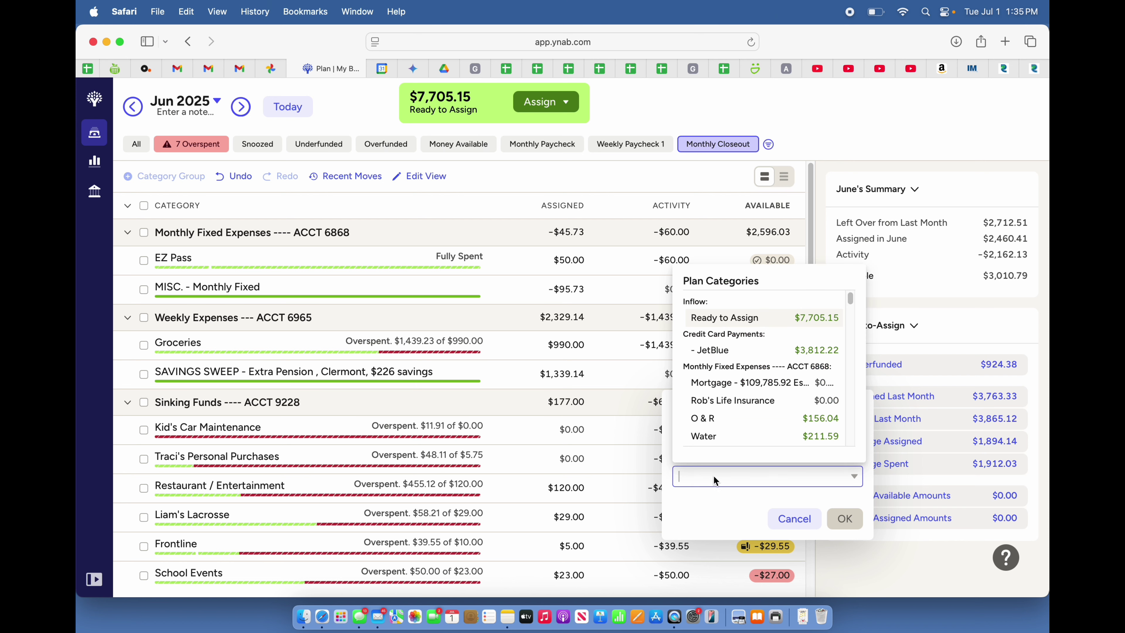
type("Groc")
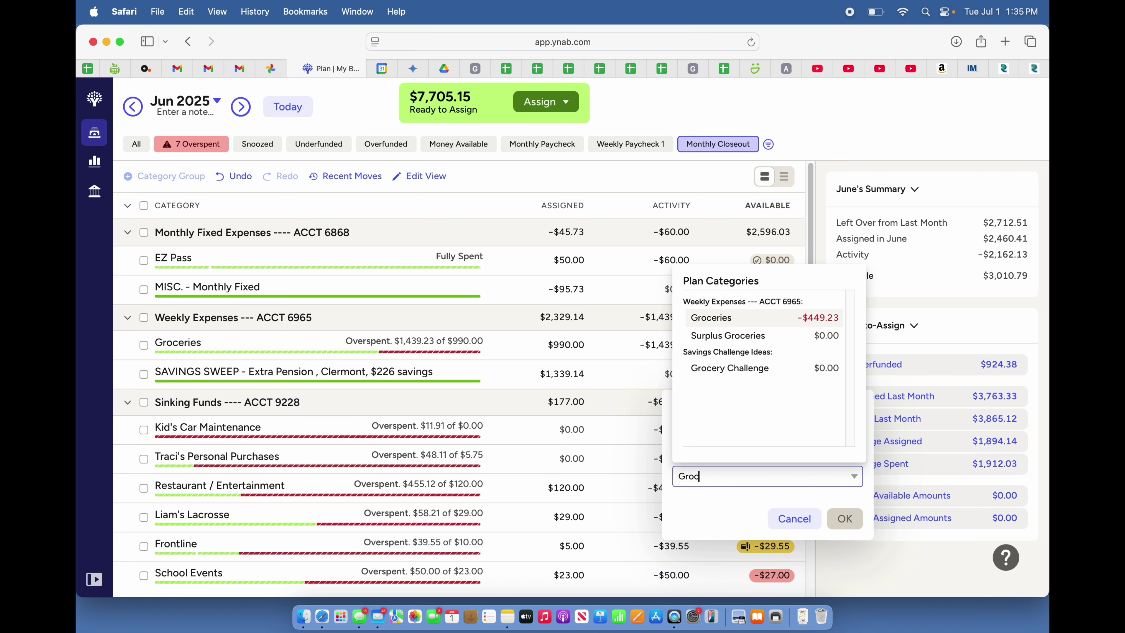
left_click(744, 317)
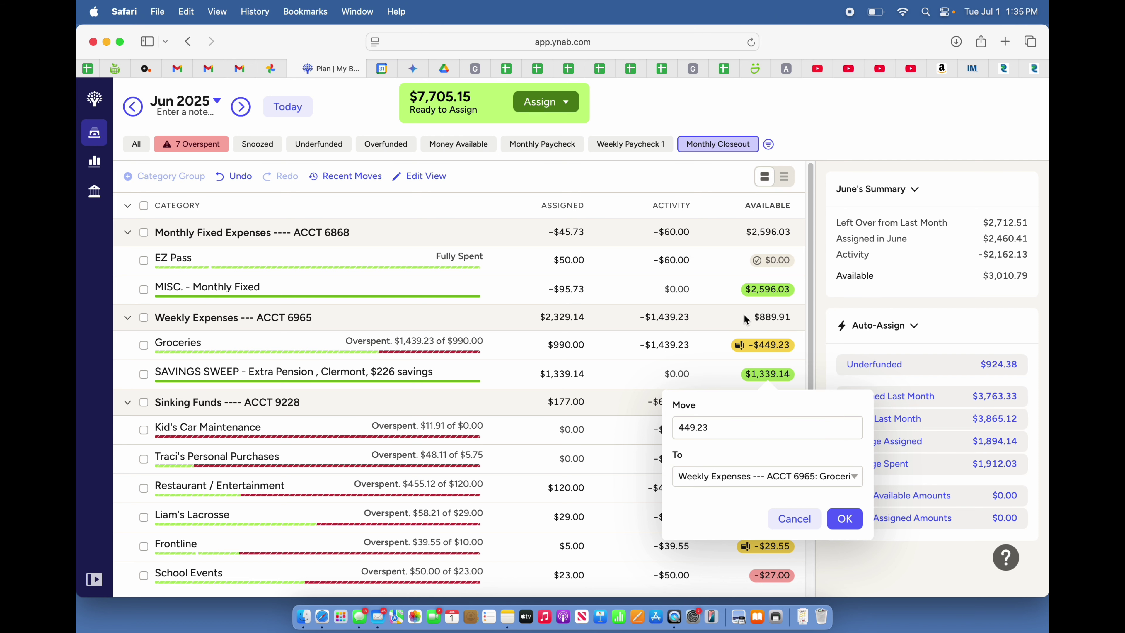
left_click(850, 517)
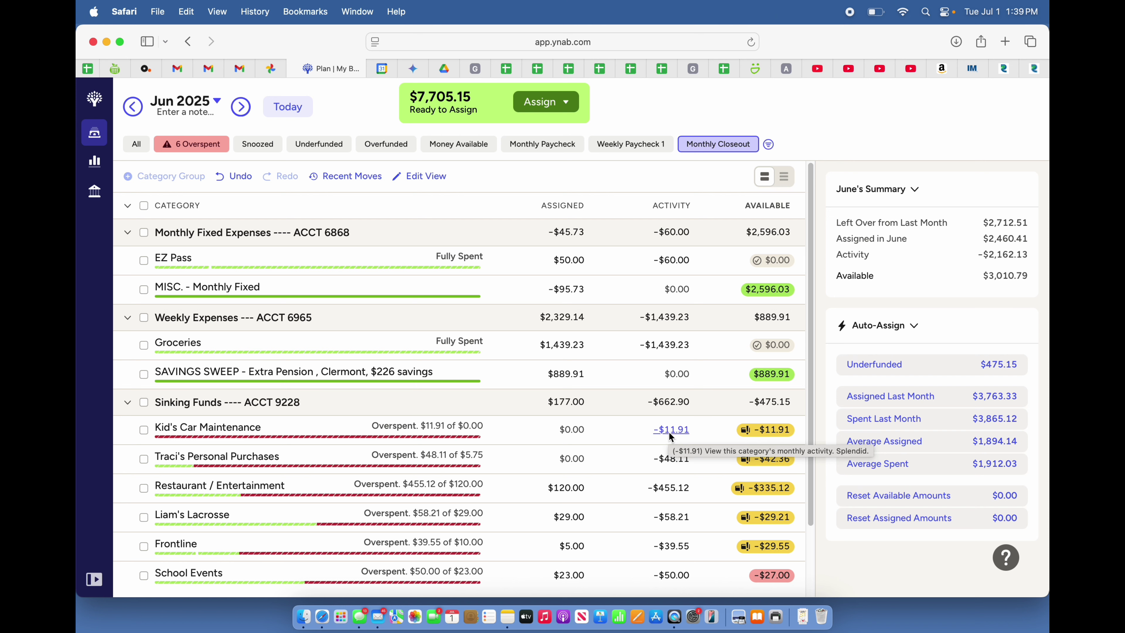
Cover the Kid's Car Maintenance overspending with $11.91 from the SAVINGS SWEEP category
left_click(775, 376)
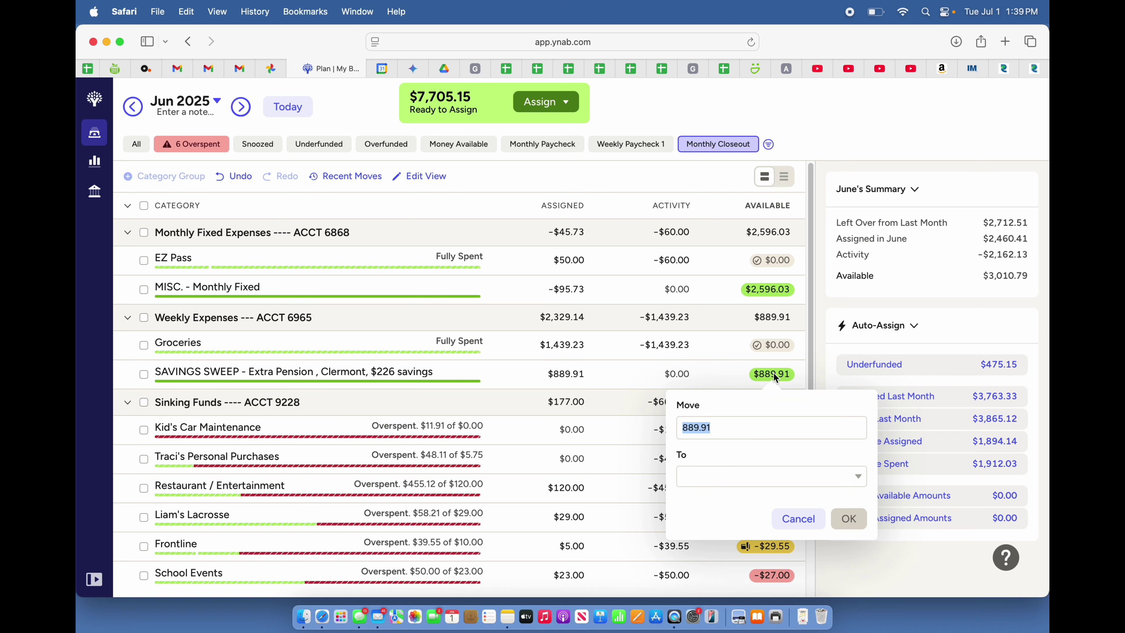
type("11.91")
left_click(718, 478)
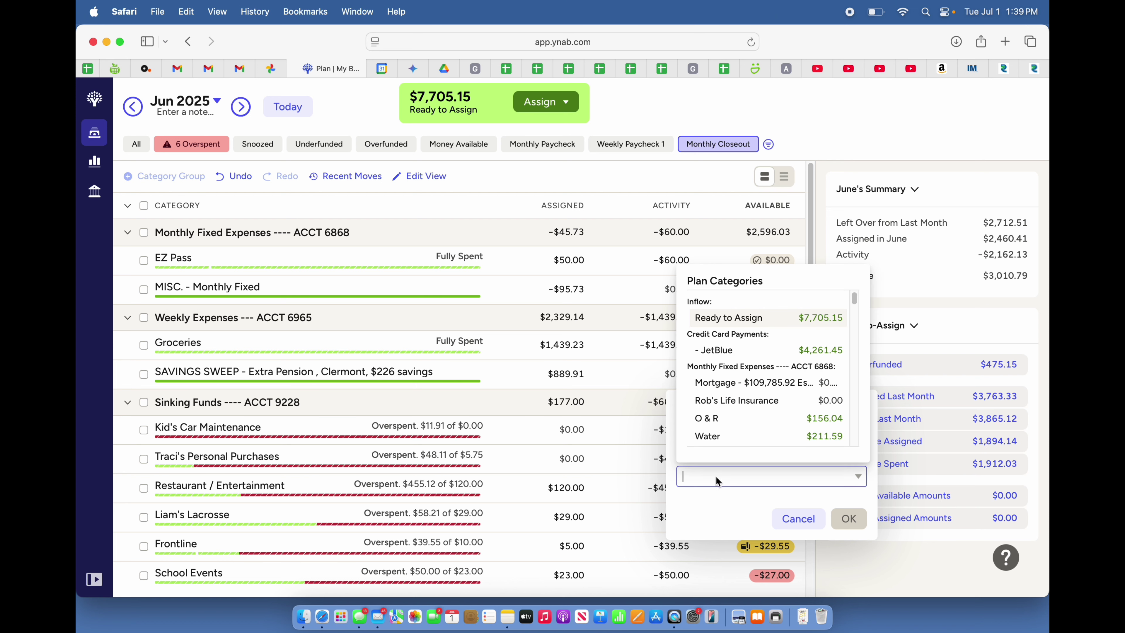
type("Kidd")
key("BackSpace")
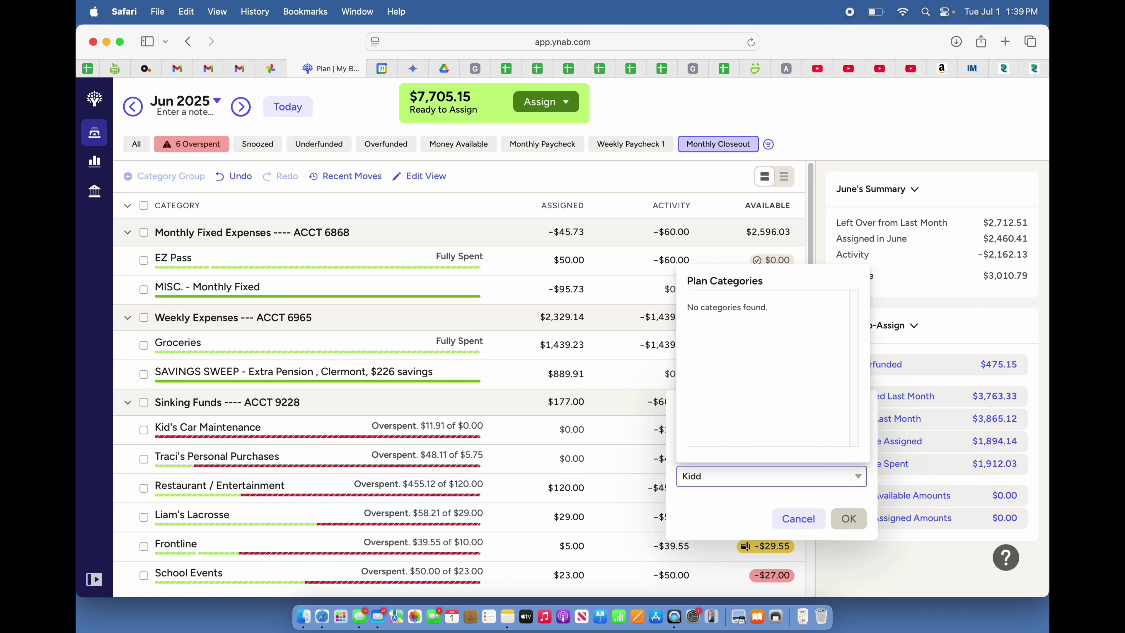
left_click(769, 351)
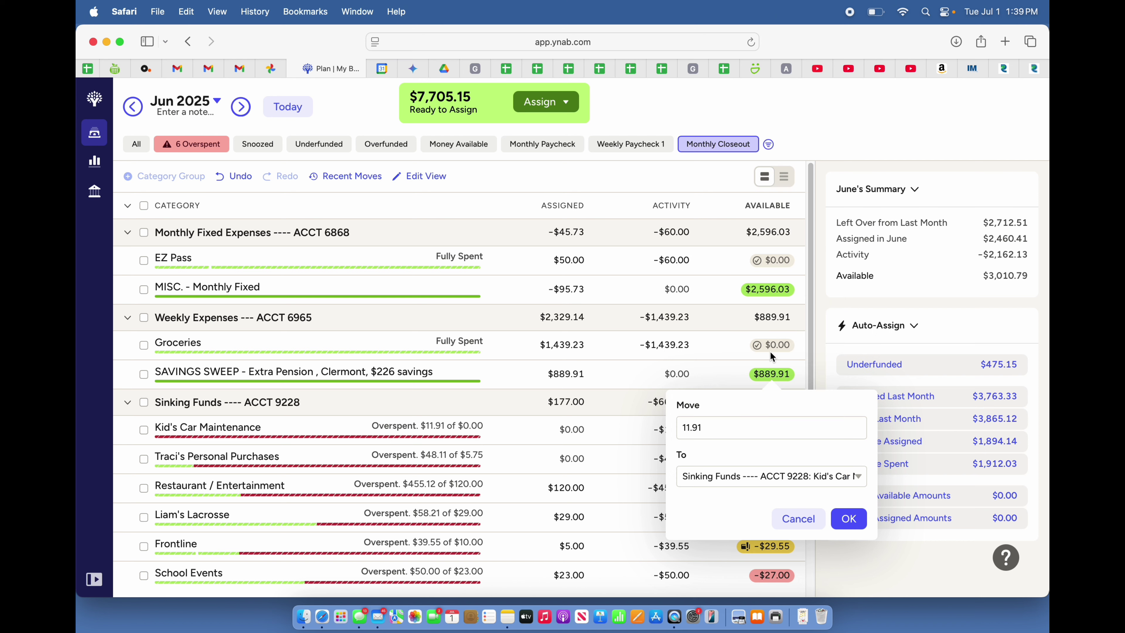
left_click(861, 518)
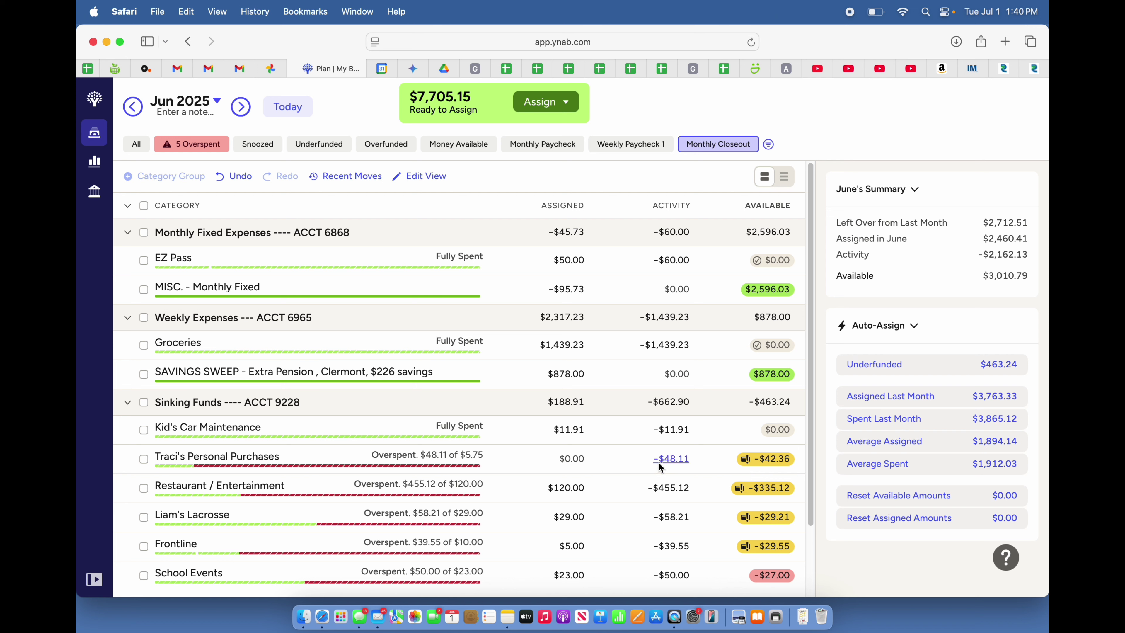
Check the activity of the overspent personal purchases category and try to move $42.36 to it from SAVINGS SWEEP
left_click(671, 459)
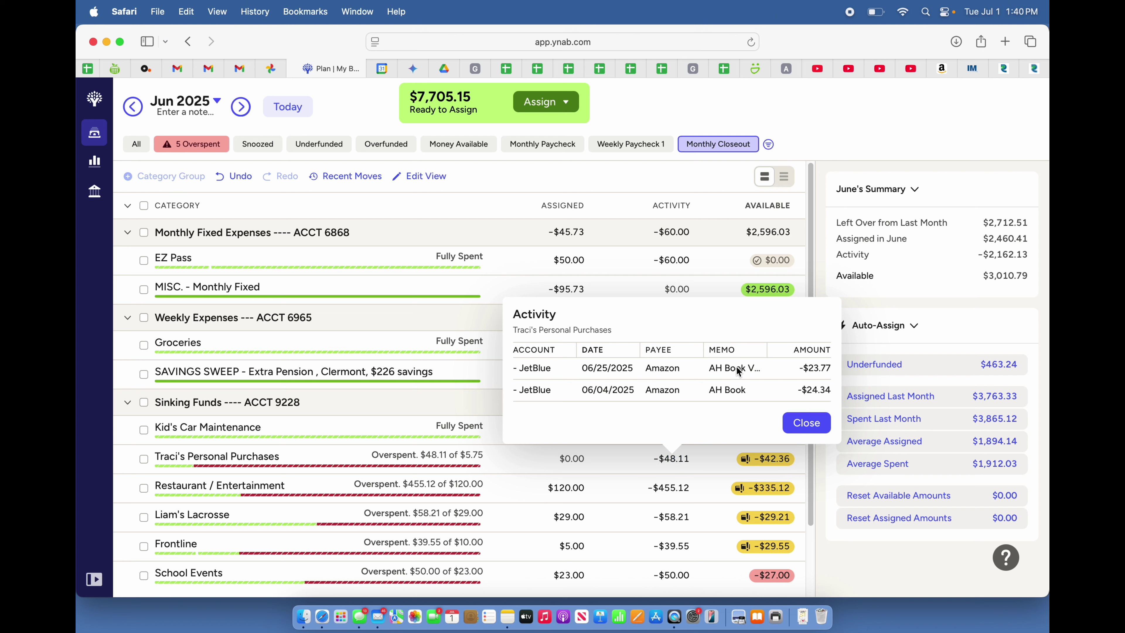
left_click(807, 424)
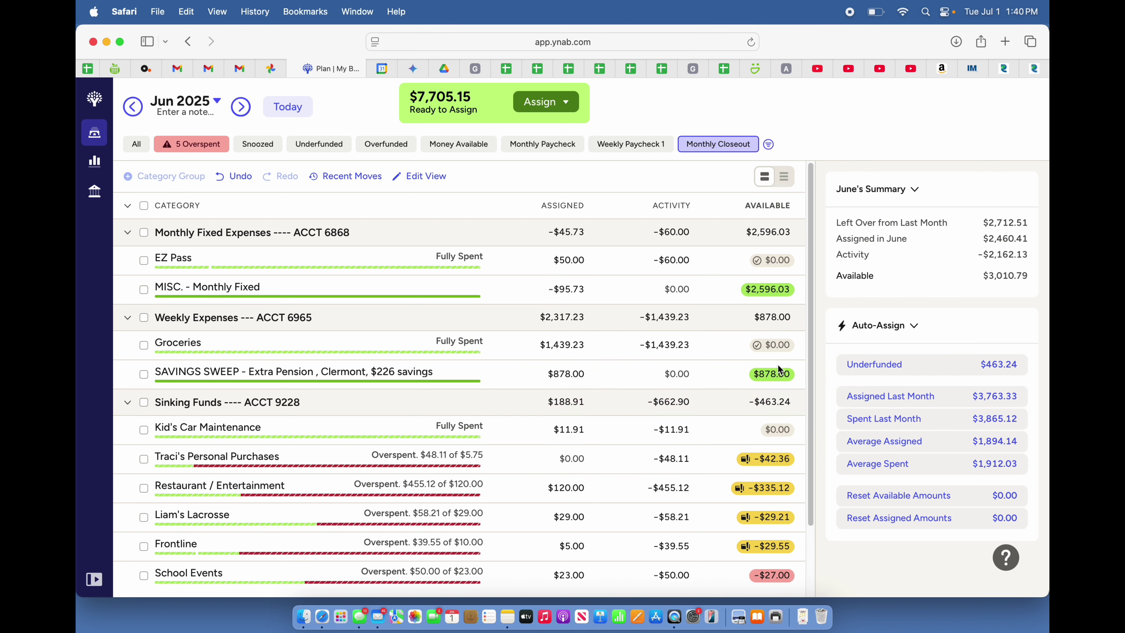
left_click(776, 377)
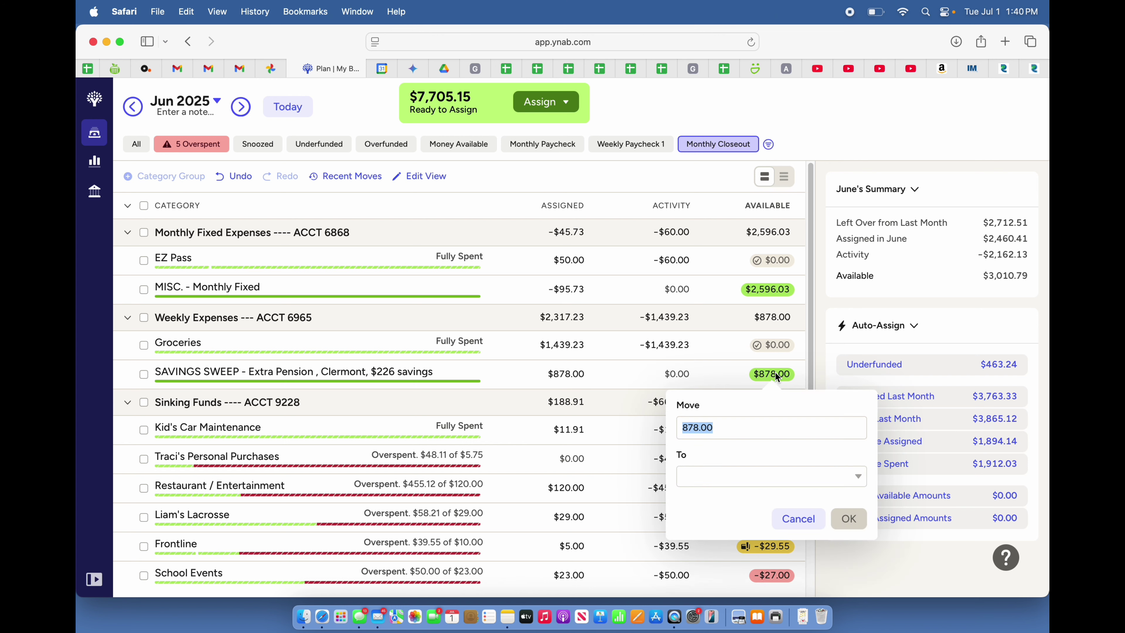
type("42..36")
left_click(721, 474)
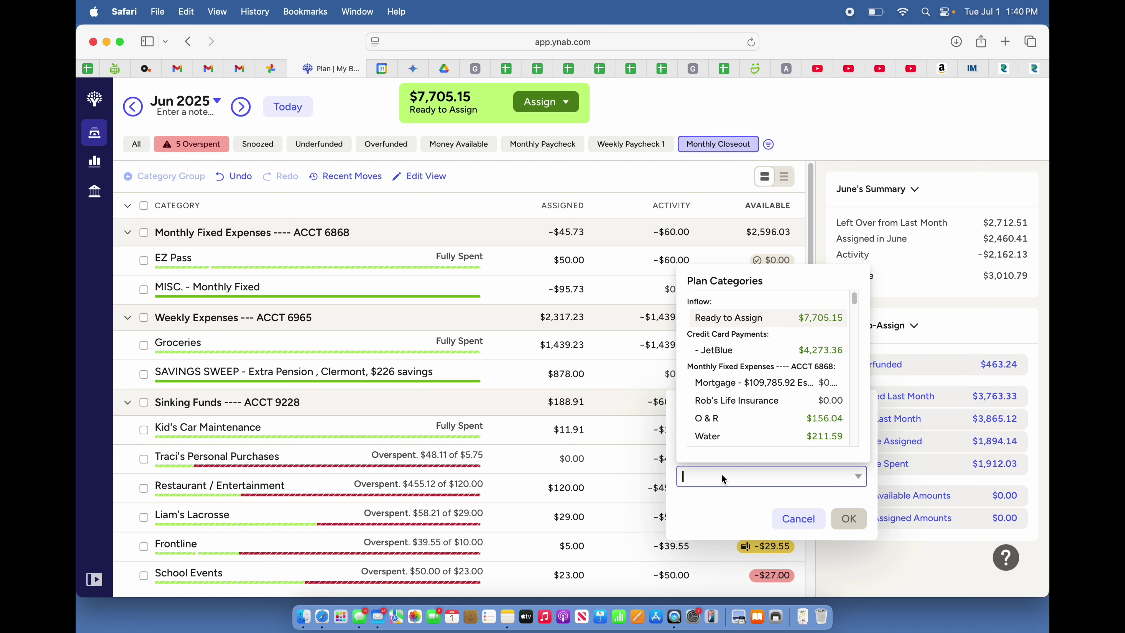
type("Traci")
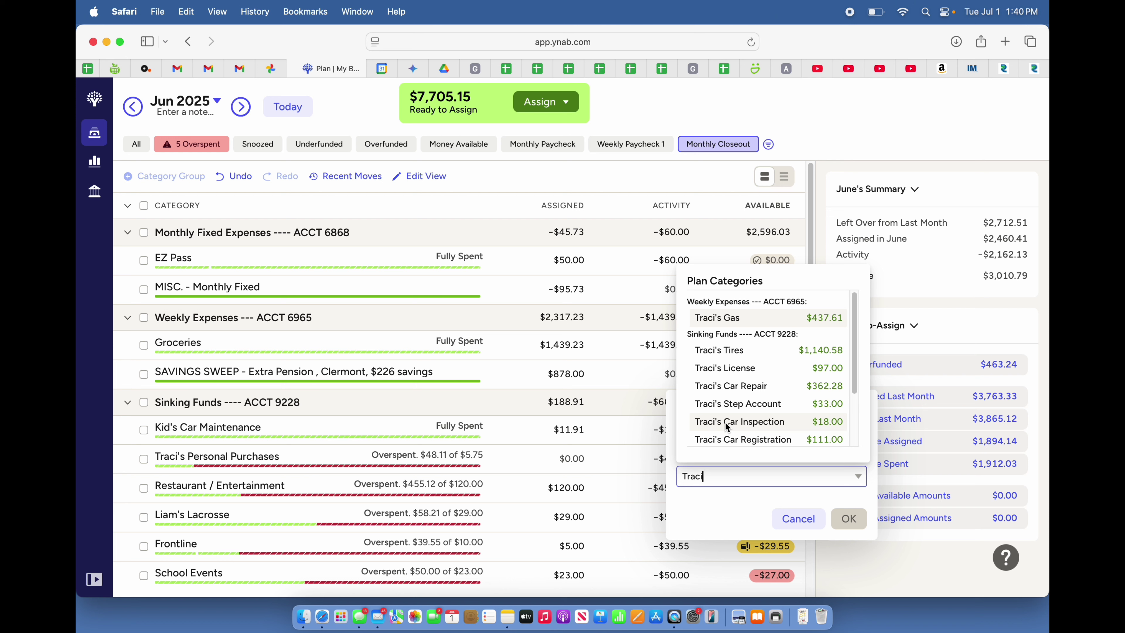
type("'s Per")
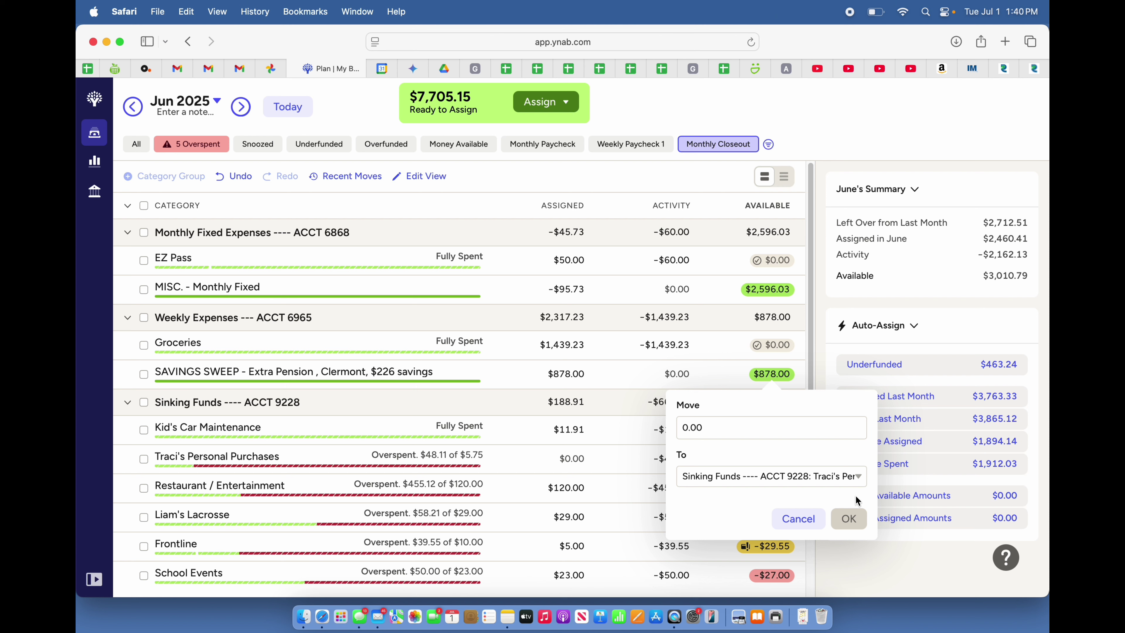
left_click(726, 428)
type("42.36")
left_click(746, 480)
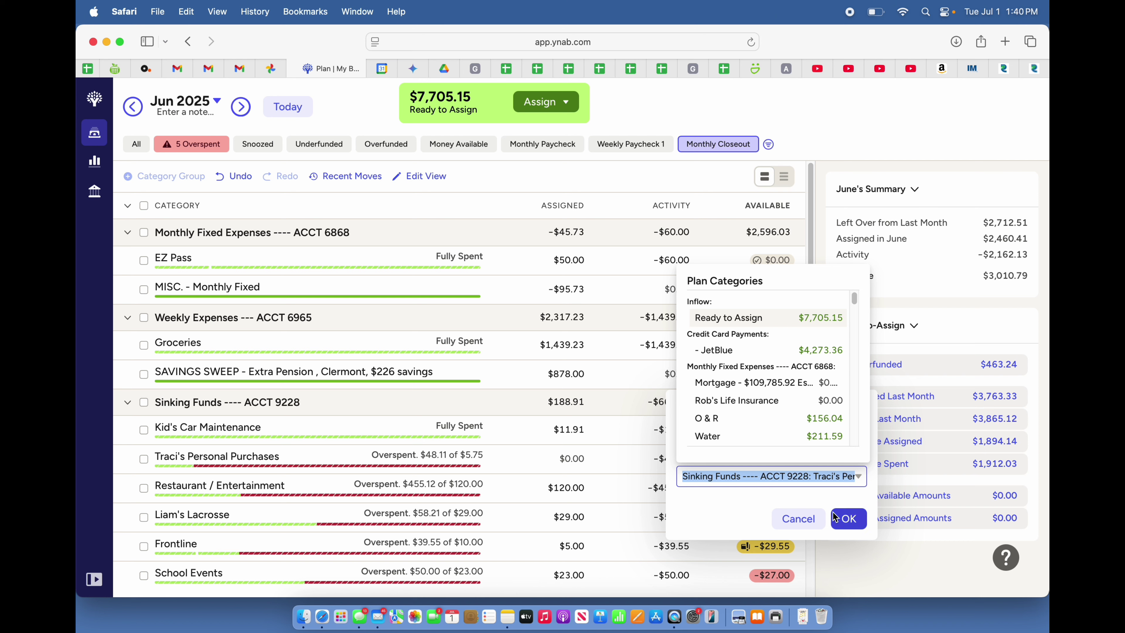
key("Return")
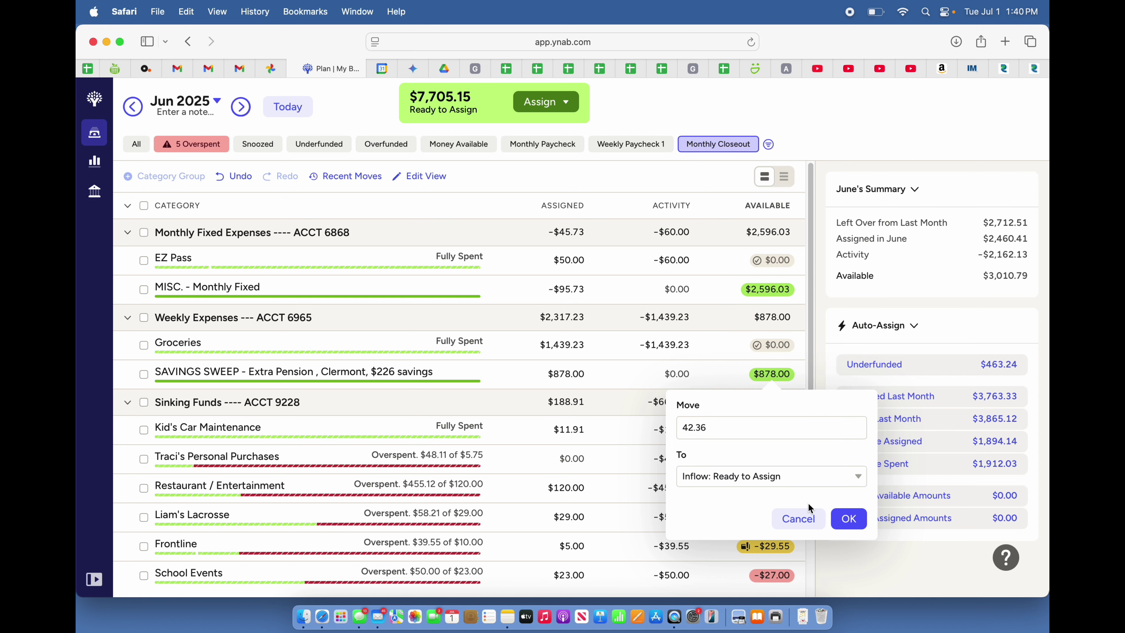
left_click(852, 521)
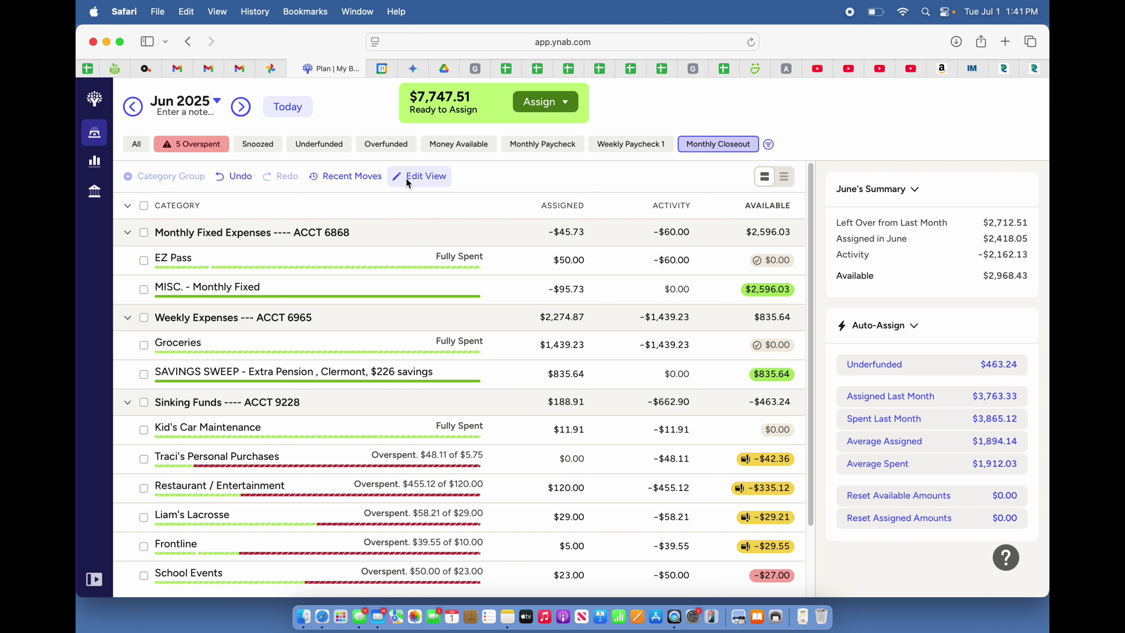
Review the recent moves and undo the last $42.36 move out of SAVINGS SWEEP
left_click(348, 177)
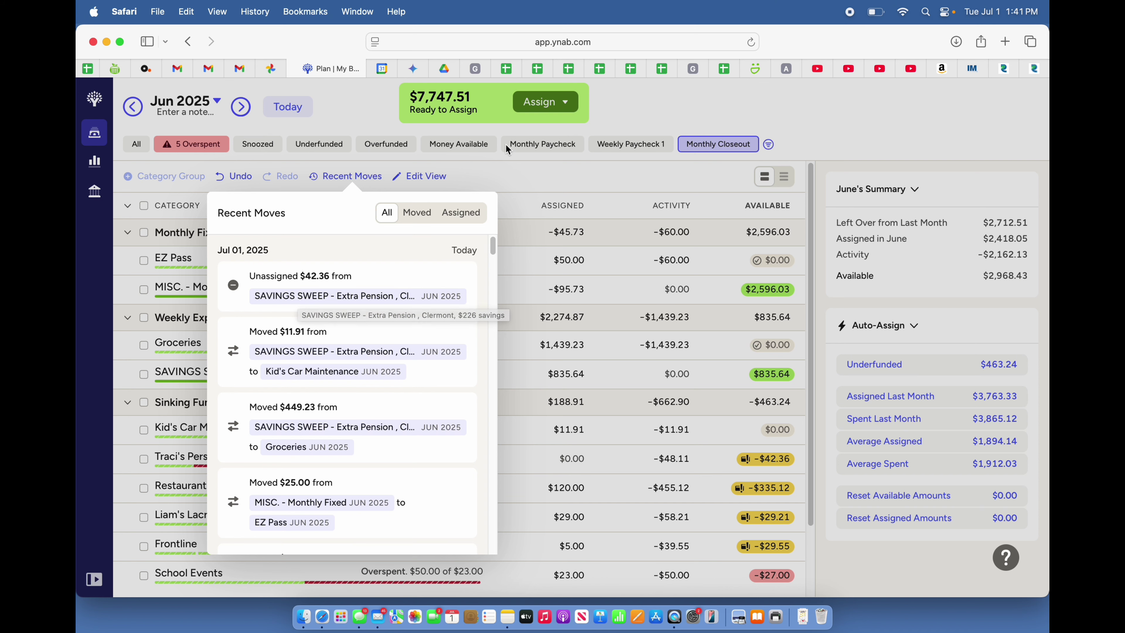
left_click(483, 186)
left_click(236, 177)
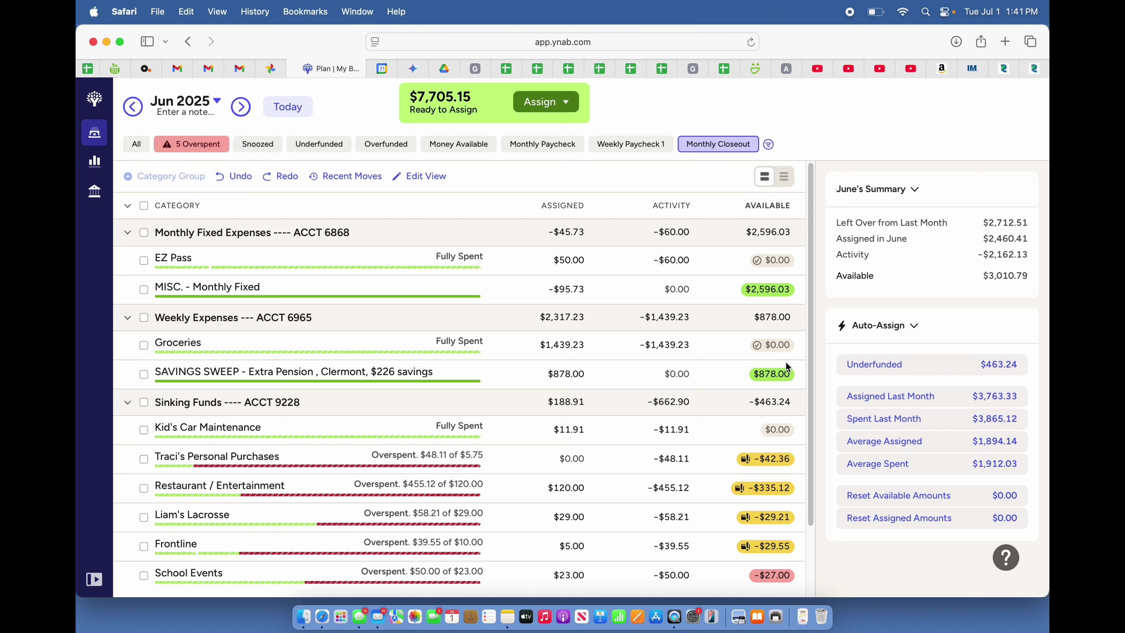
Move $42.36 from SAVINGS SWEEP to the overspent personal purchases category under Sinking Funds
left_click(780, 376)
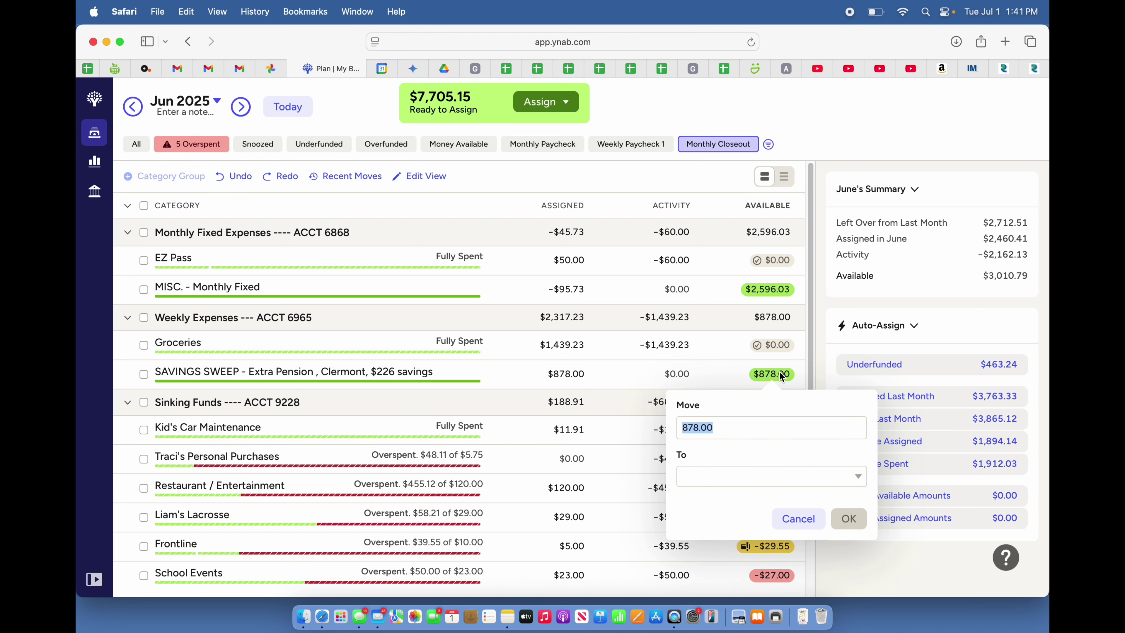
type("42.36")
left_click(739, 477)
type("T")
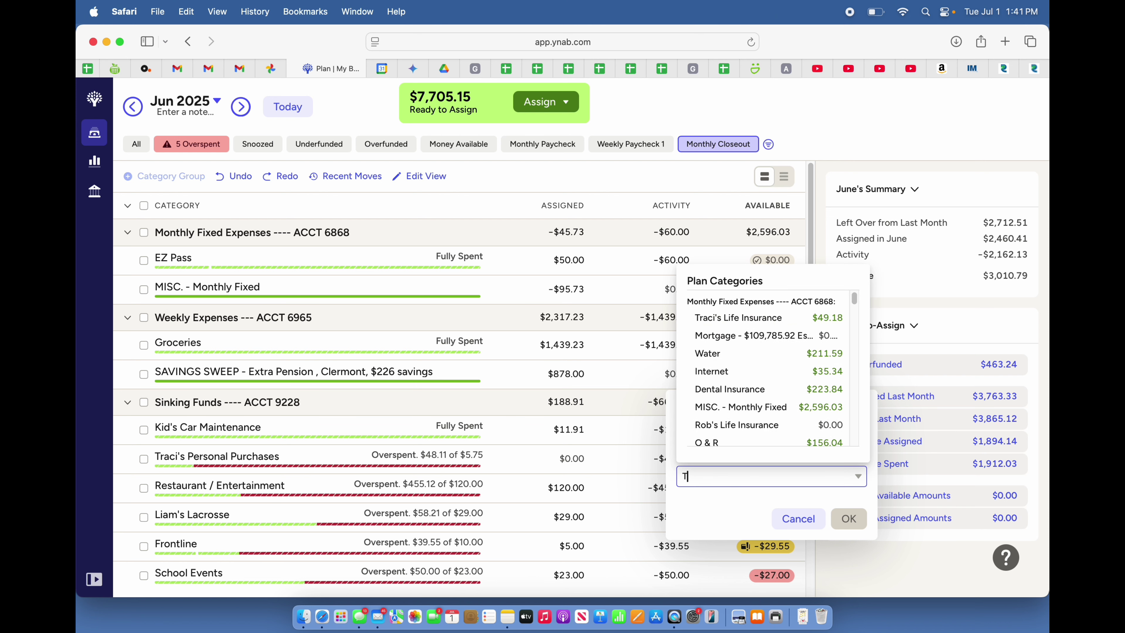
type("raci's")
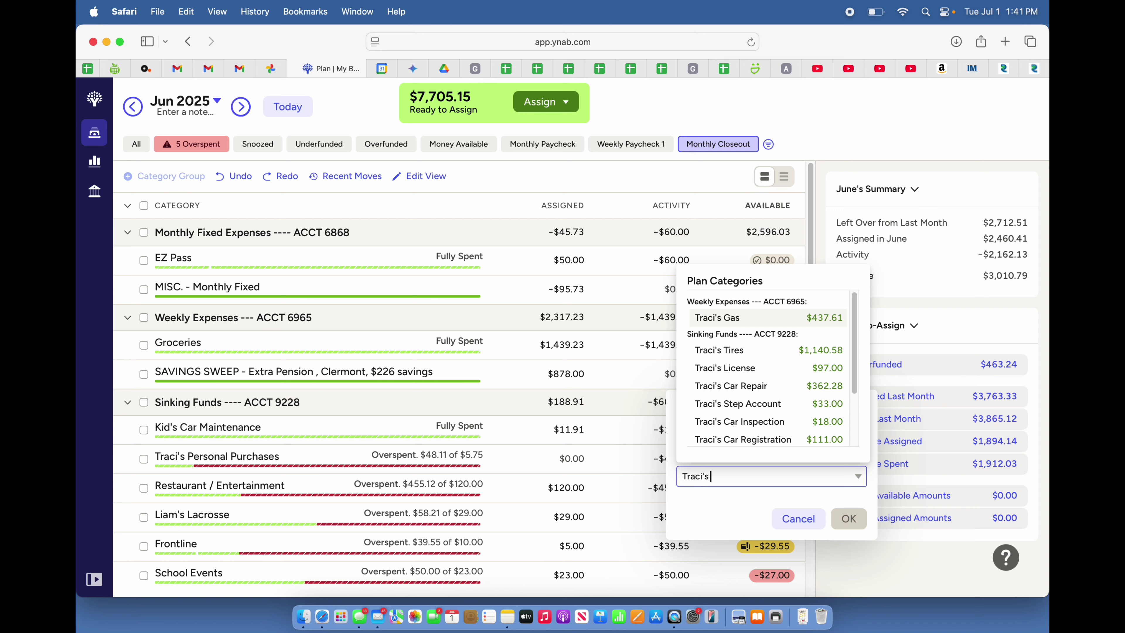
type(" P")
left_click(772, 318)
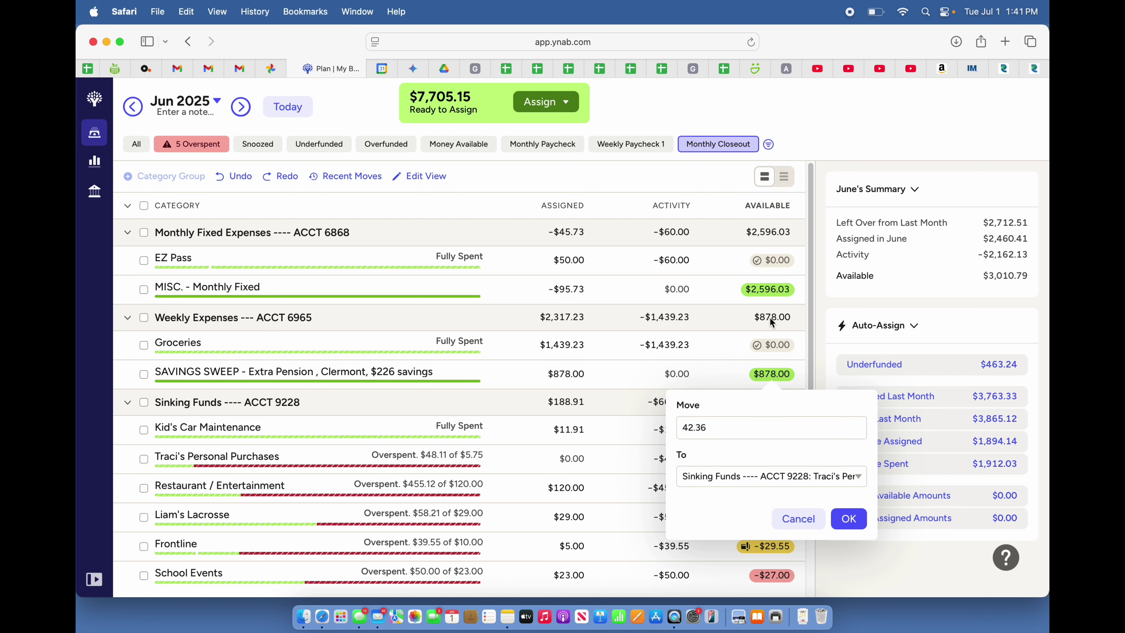
left_click(848, 518)
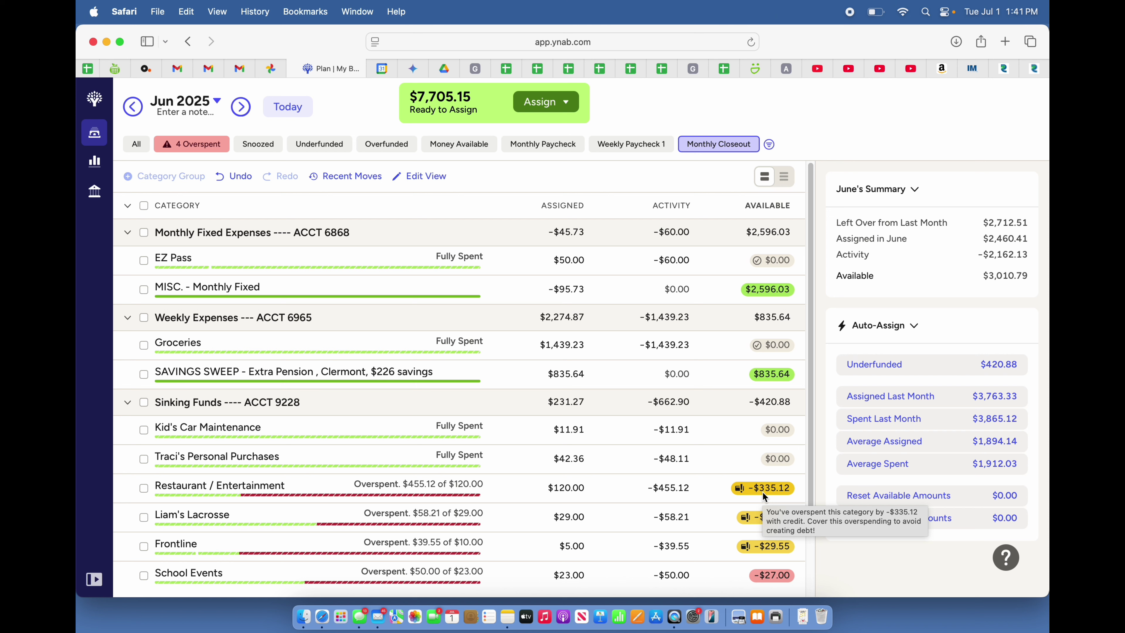
Check the Restaurant / Entertainment activity and cover its overspending by moving $335.12 from the SAVINGS SWEEP category
left_click(669, 488)
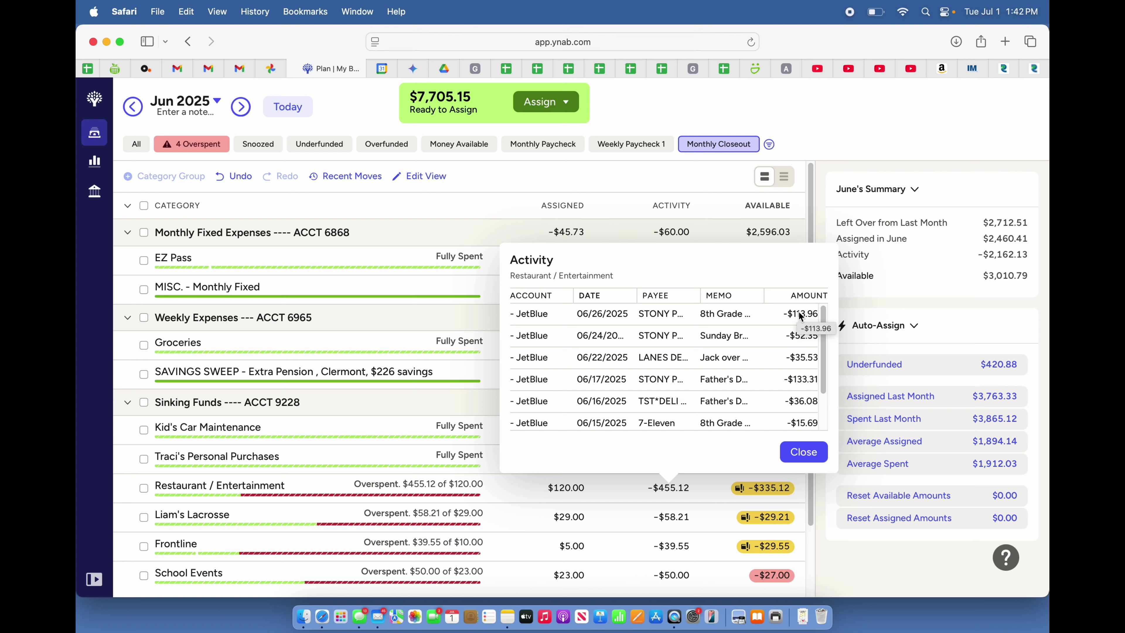
left_click(803, 457)
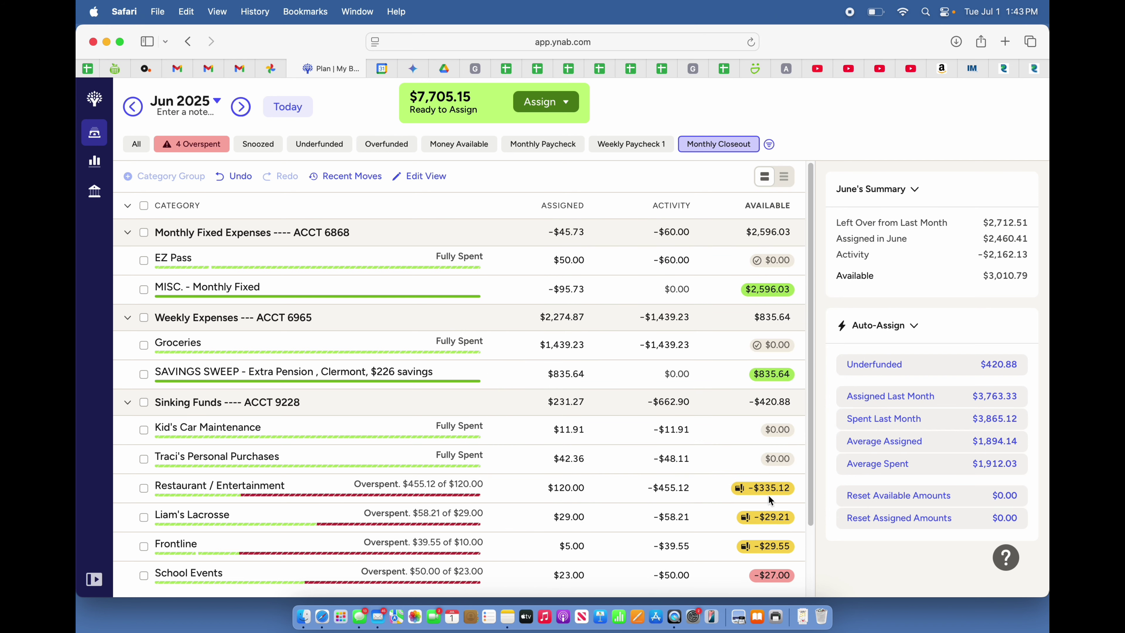
left_click(770, 377)
type("335.12")
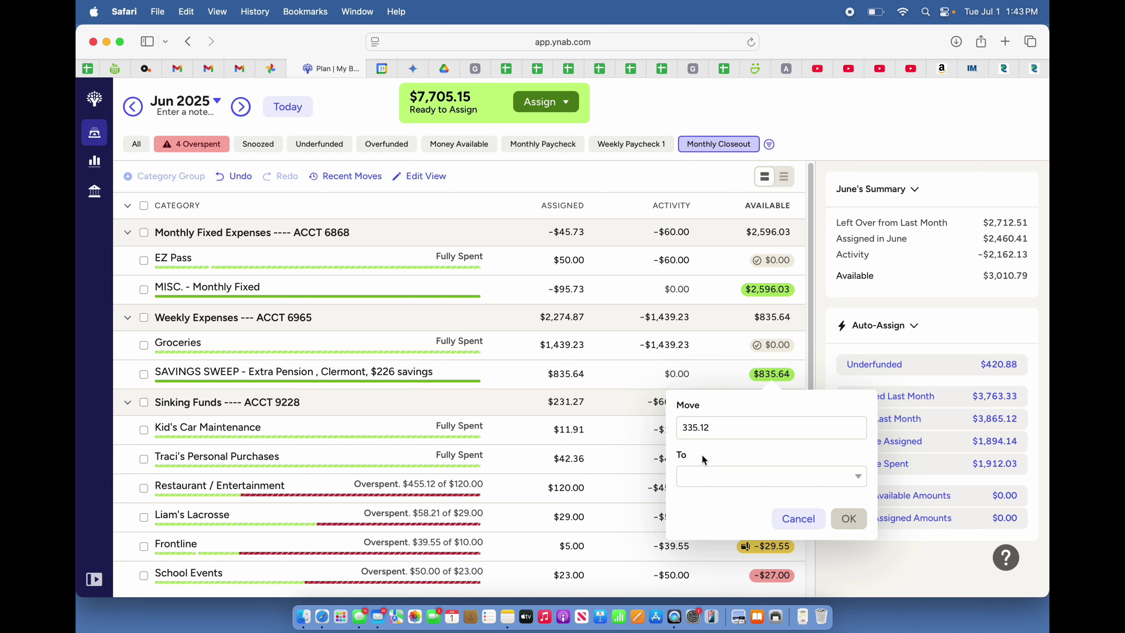
left_click(695, 478)
type("Rest")
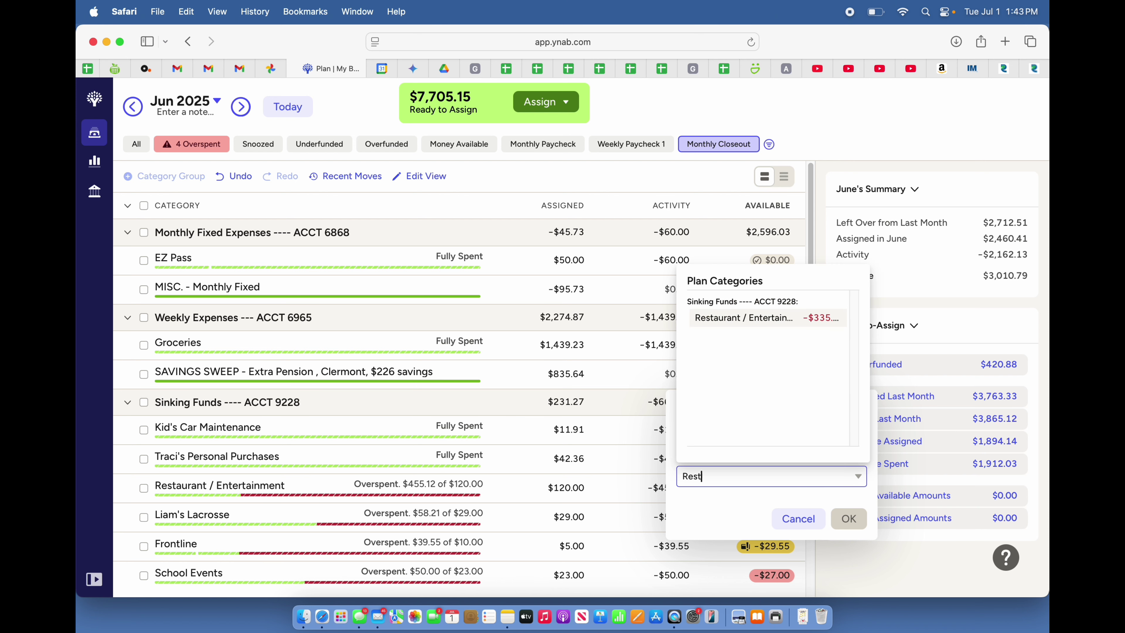
left_click(763, 331)
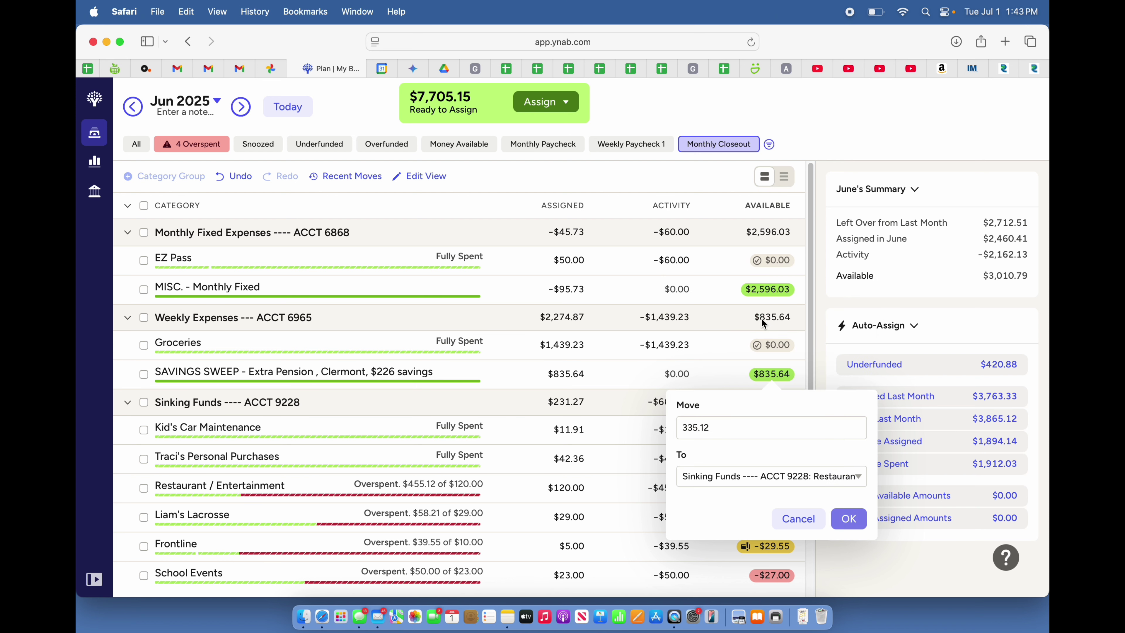
left_click(848, 518)
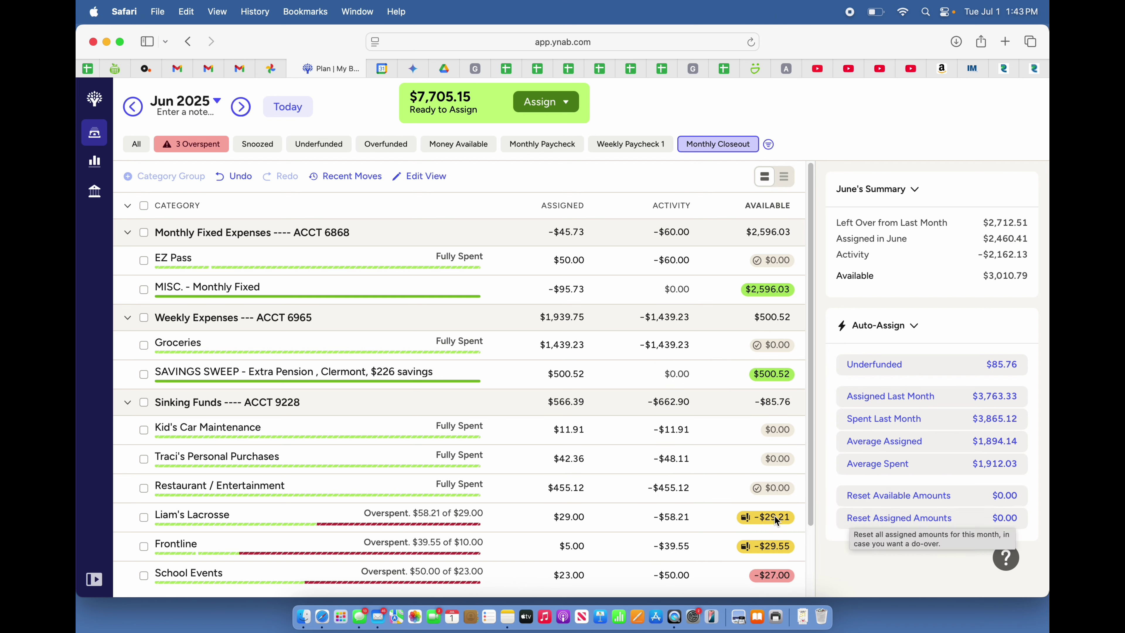
Check the activity of the overspent lacrosse category under Sinking Funds and move $29.21 to it from SAVINGS SWEEP
left_click(672, 518)
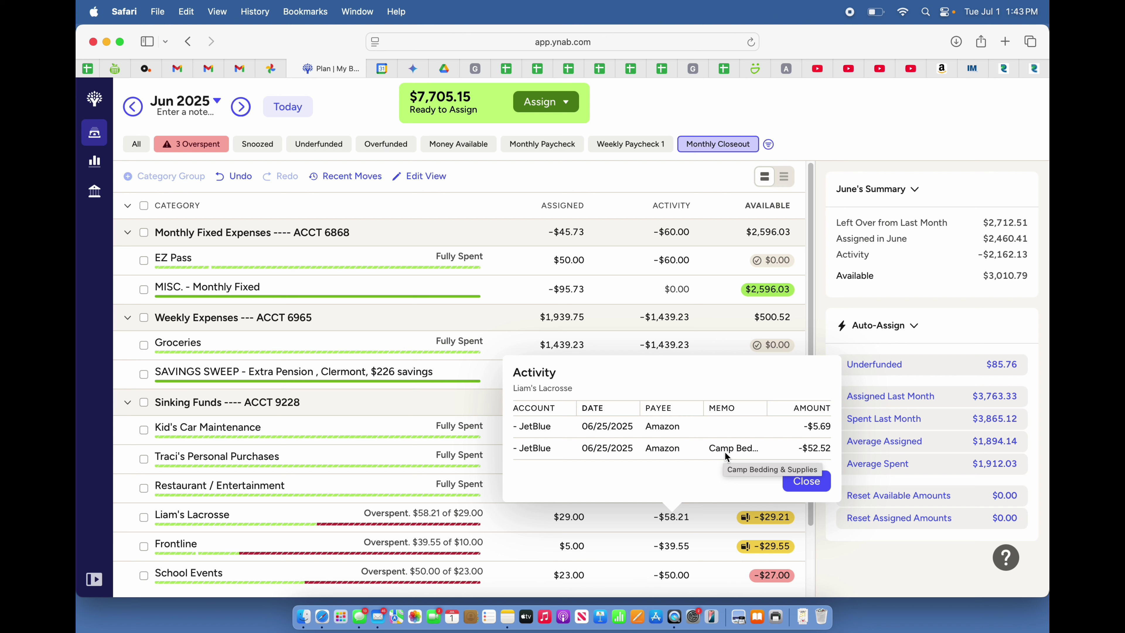
left_click(801, 487)
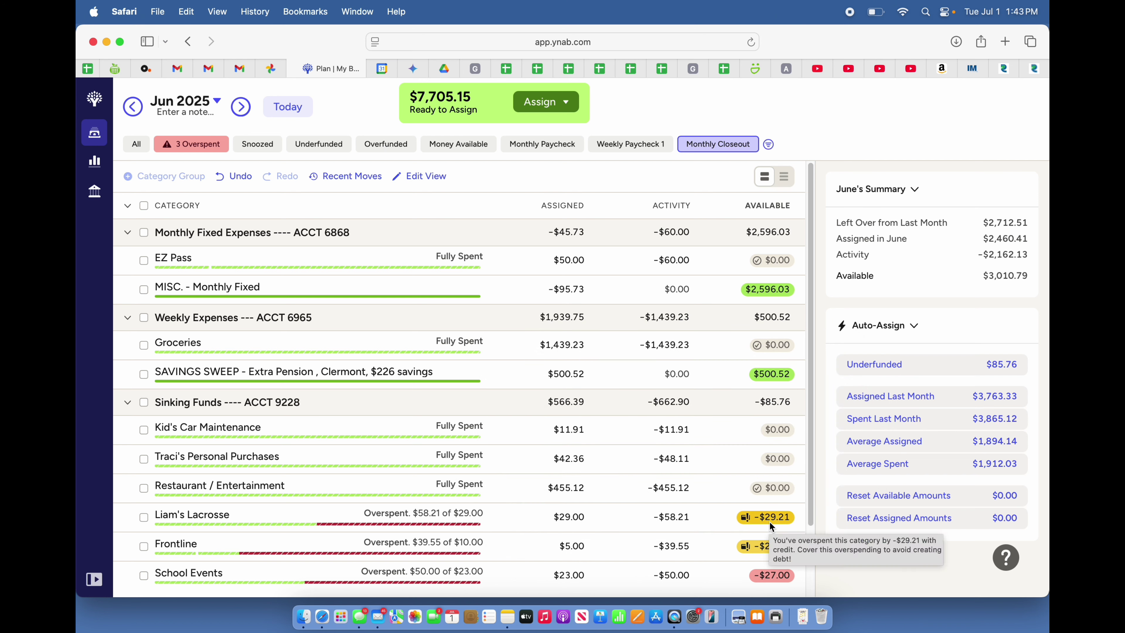
left_click(780, 377)
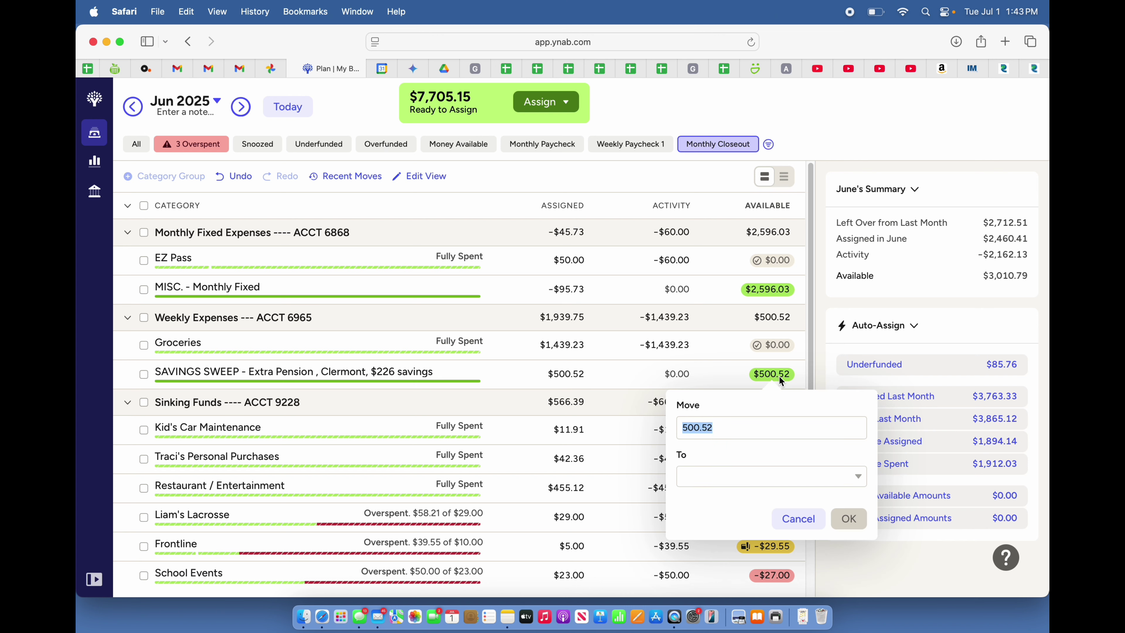
type("29.21")
left_click(716, 482)
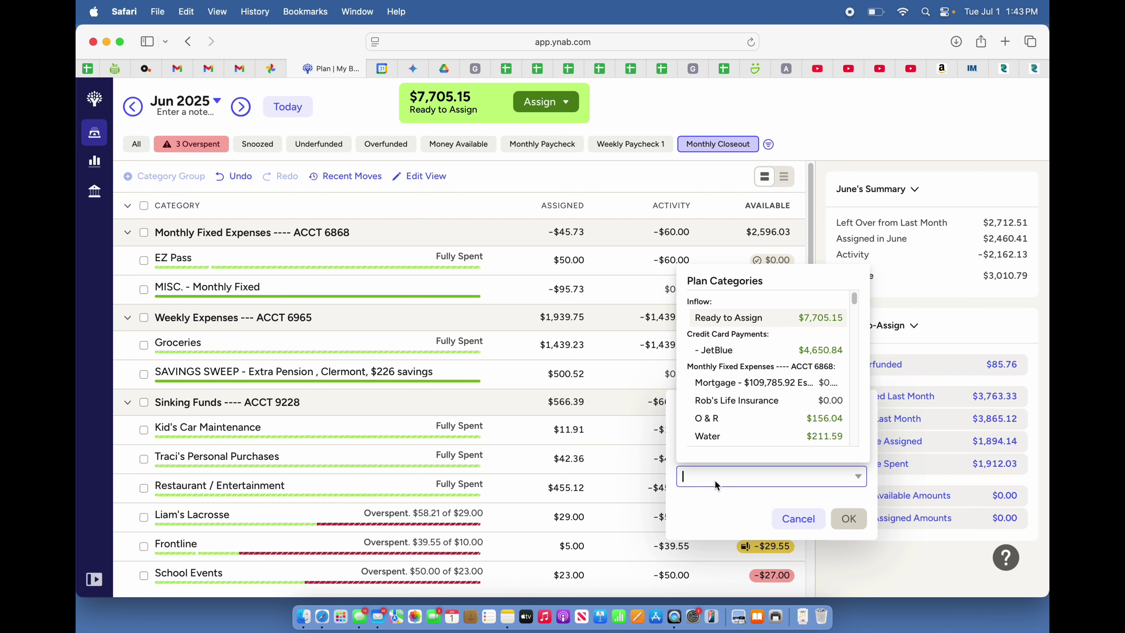
type("Liam's")
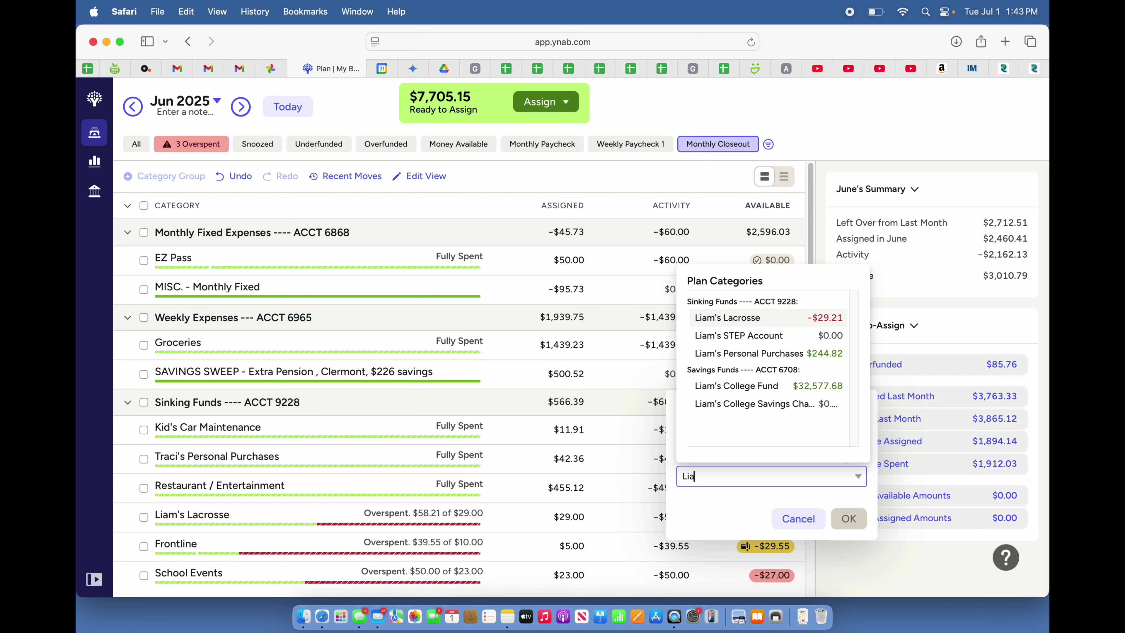
left_click(792, 317)
left_click(848, 519)
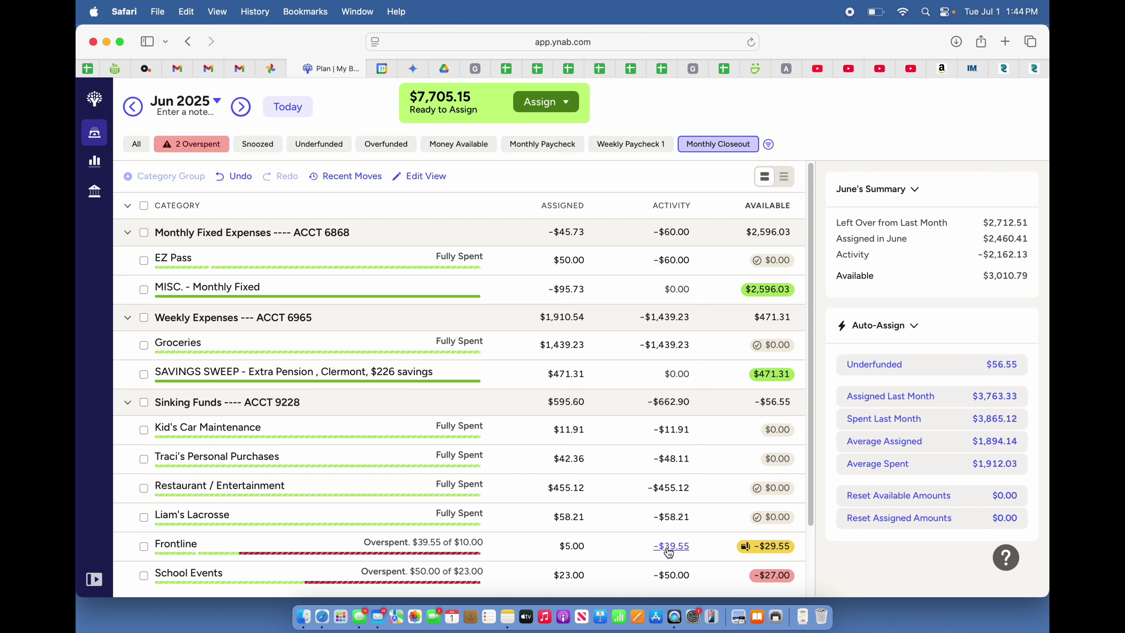
Cover the Frontline overspending by moving $29.55 from the SAVINGS SWEEP category
mouse_move(782, 551)
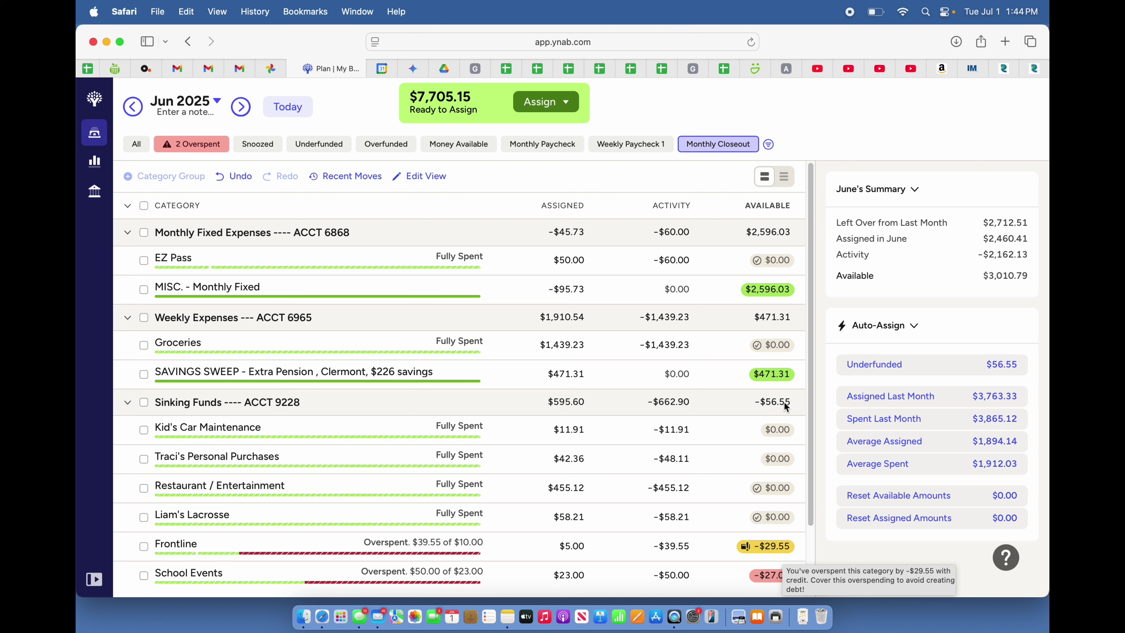
left_click(779, 376)
type("29.55")
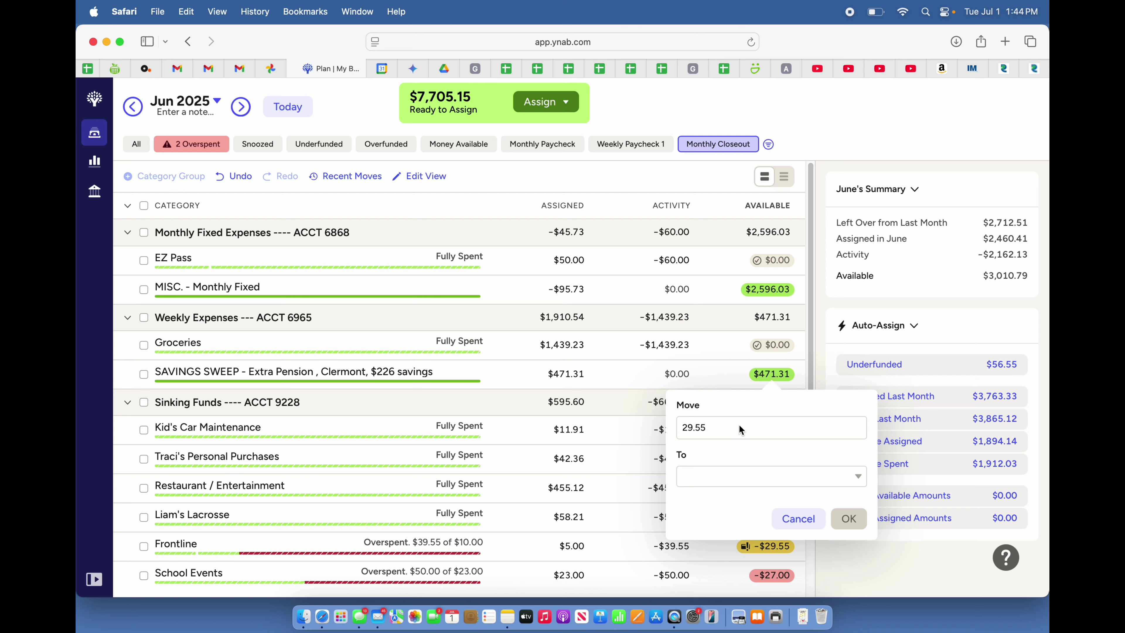
left_click(704, 479)
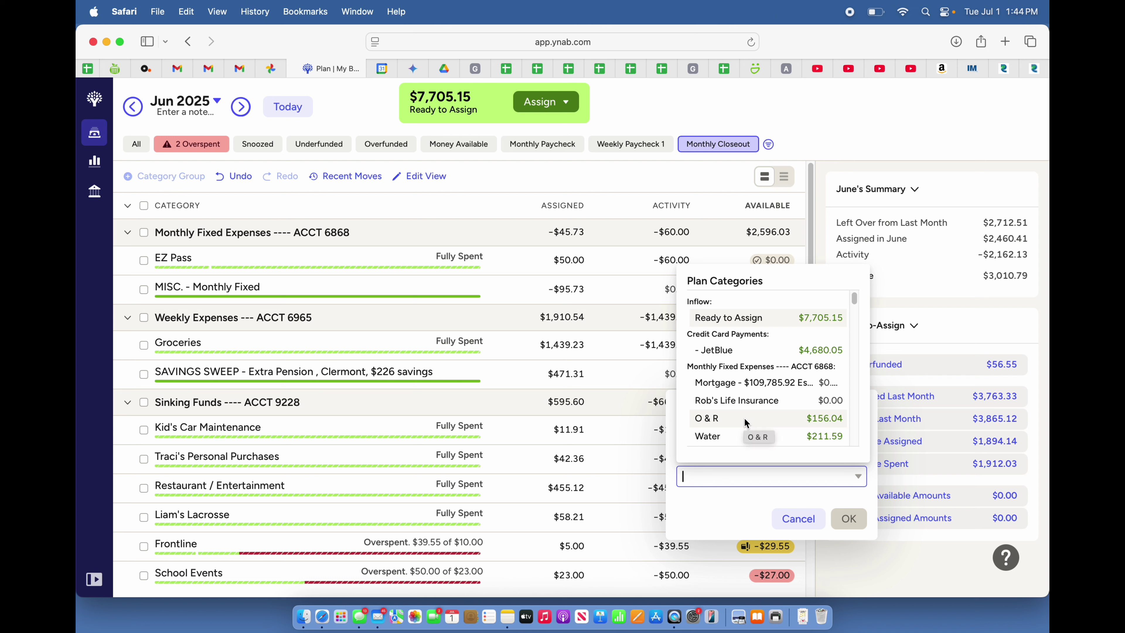
type("Fron")
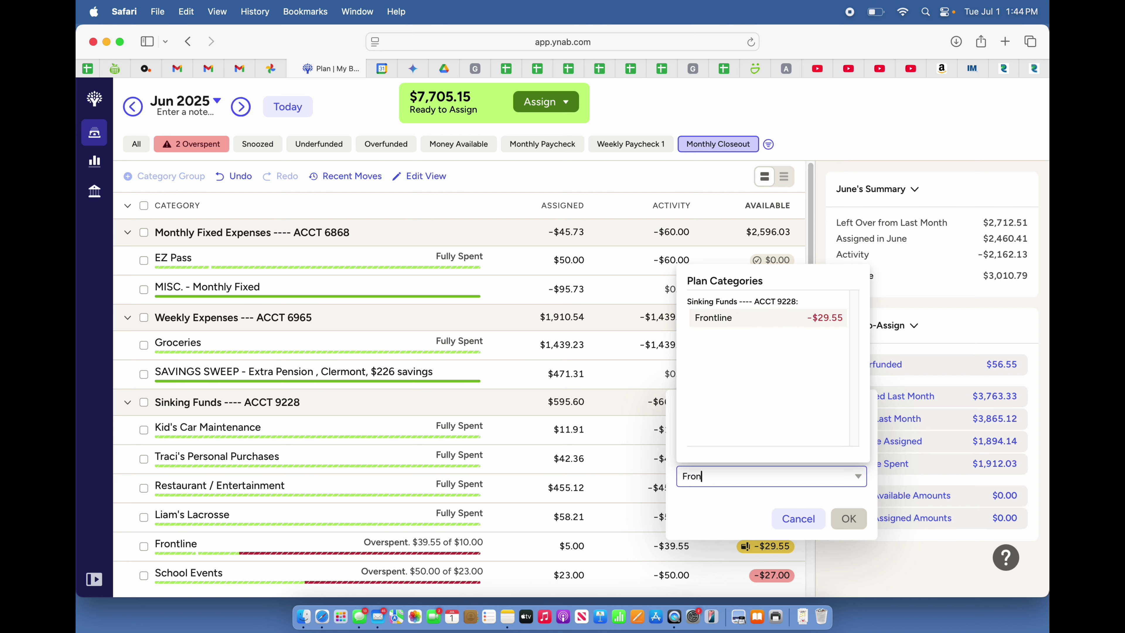
left_click(774, 318)
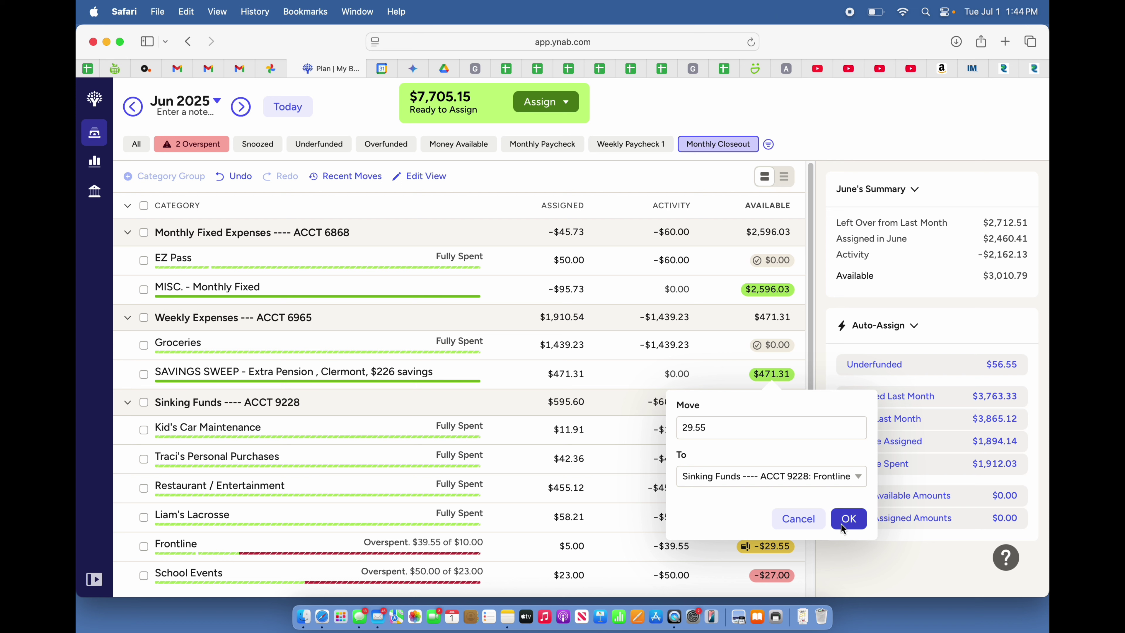
left_click(849, 519)
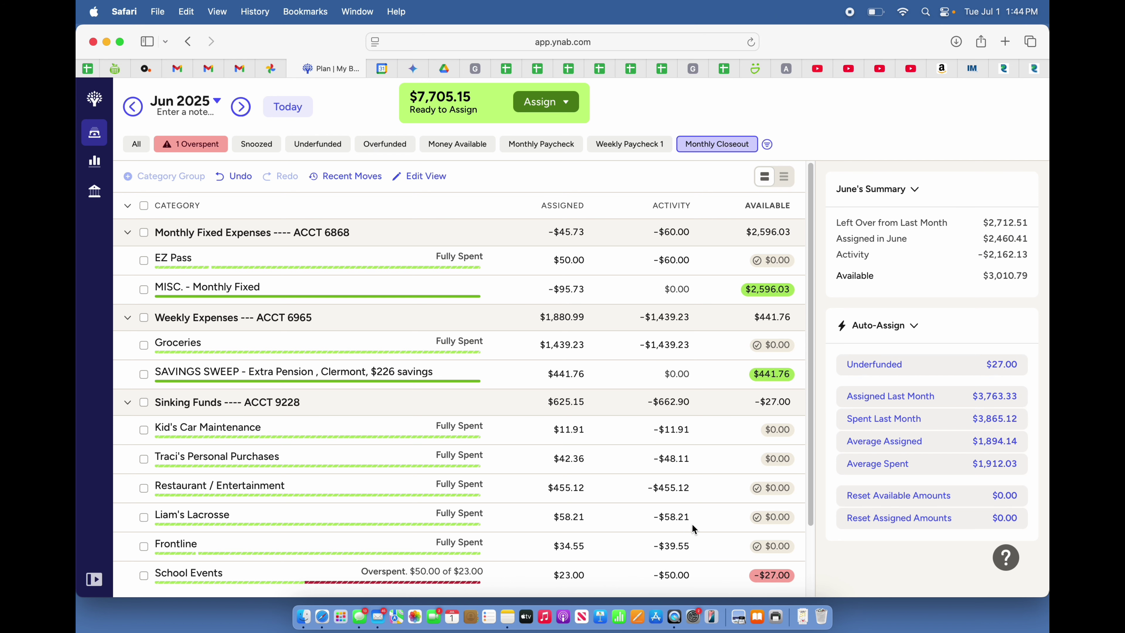
Check the School Events activity and cover its overspending by moving $27.00 from the SAVINGS SWEEP category
scroll(696, 524, "down", 2)
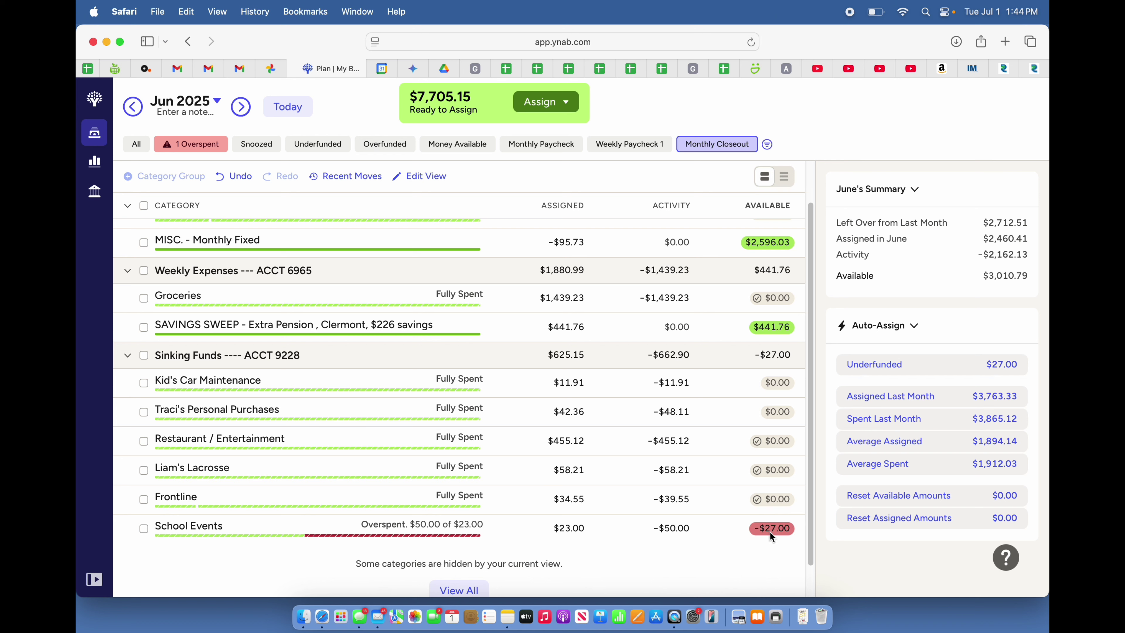
mouse_move(770, 531)
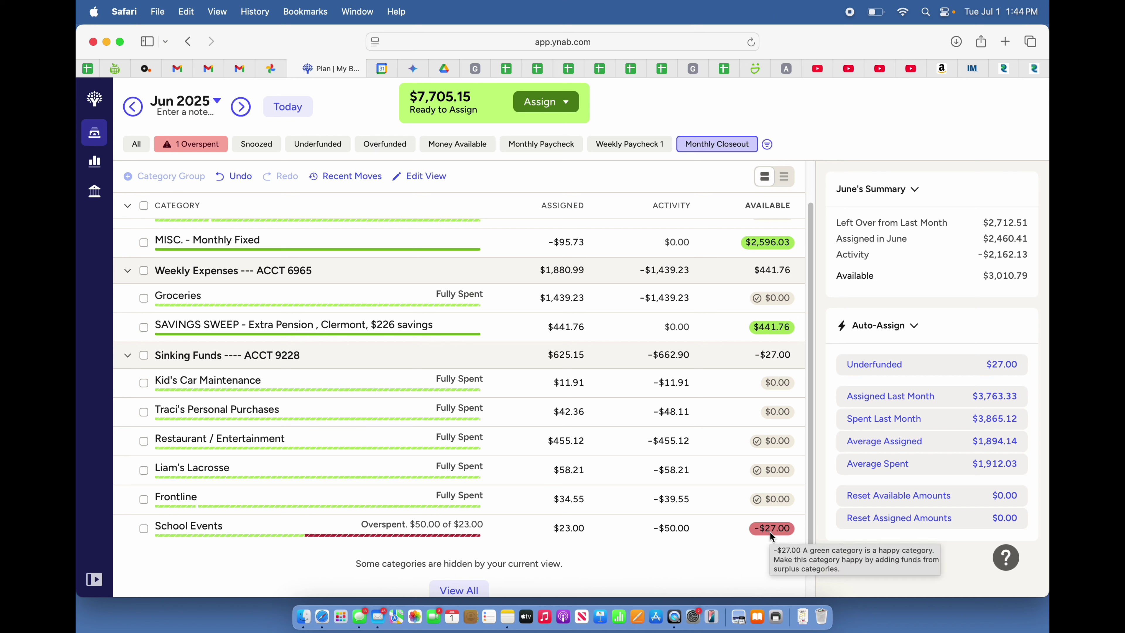
left_click(671, 528)
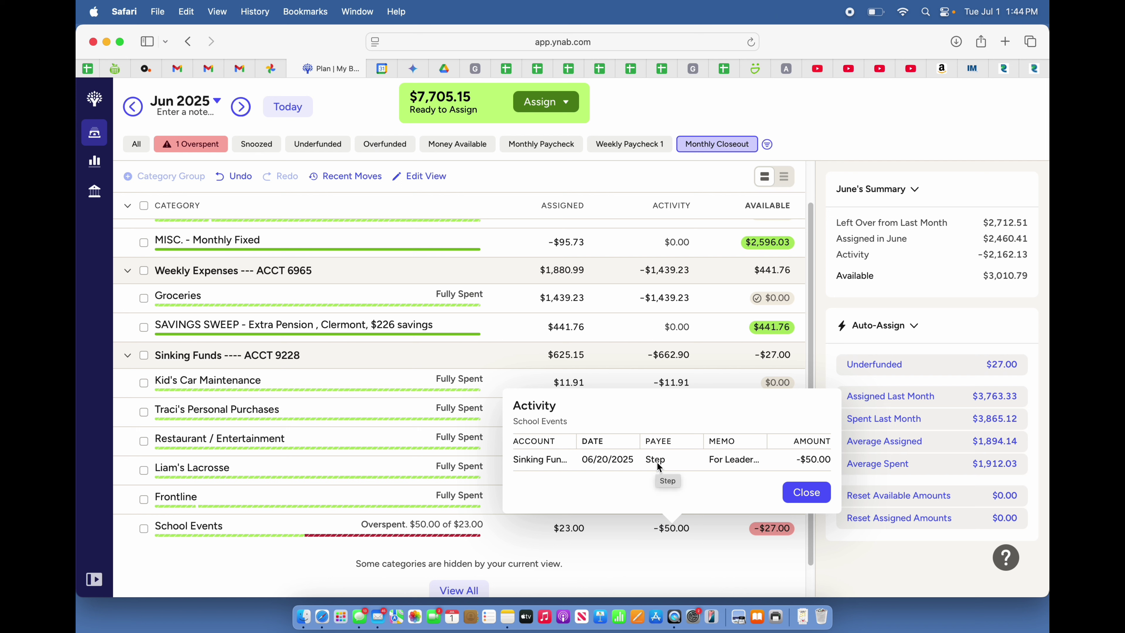
left_click(806, 492)
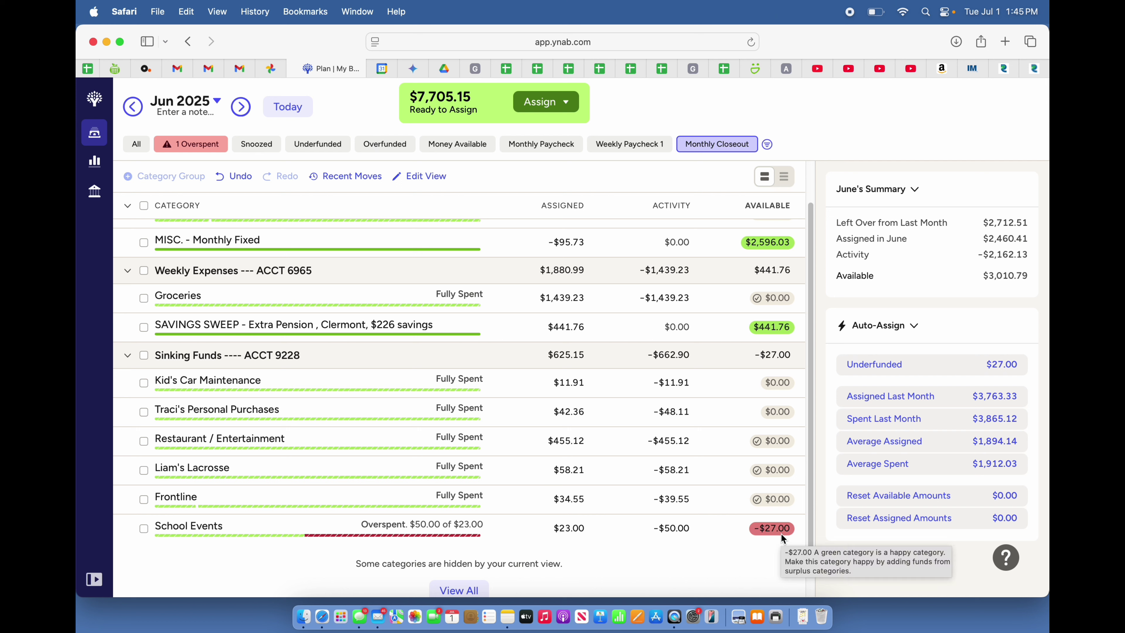
left_click(778, 328)
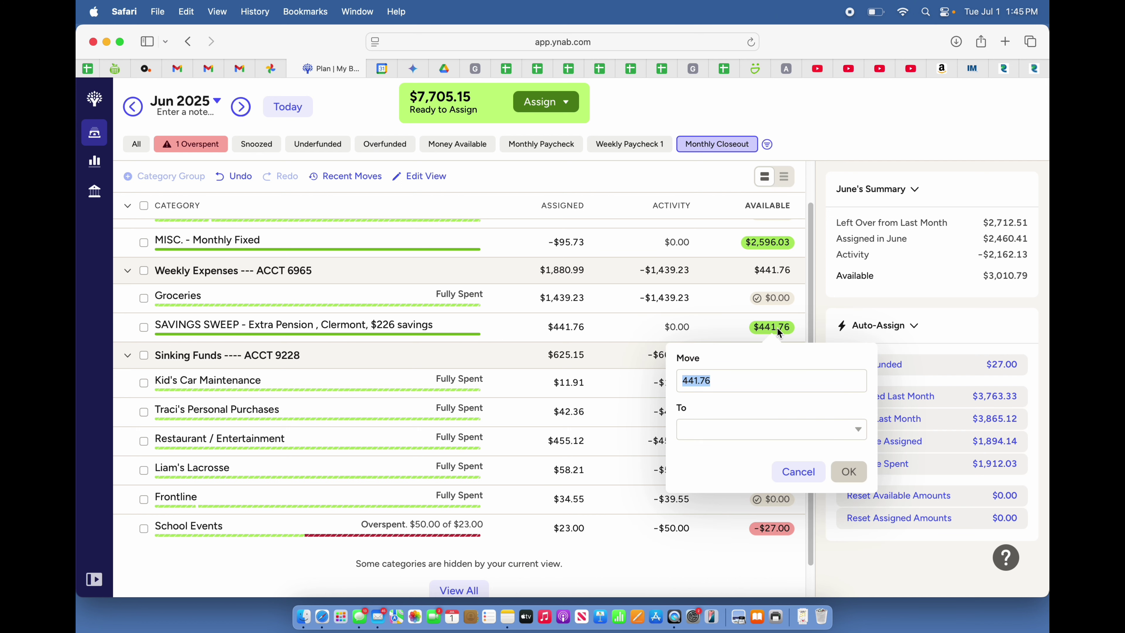
type("27.00")
left_click(693, 432)
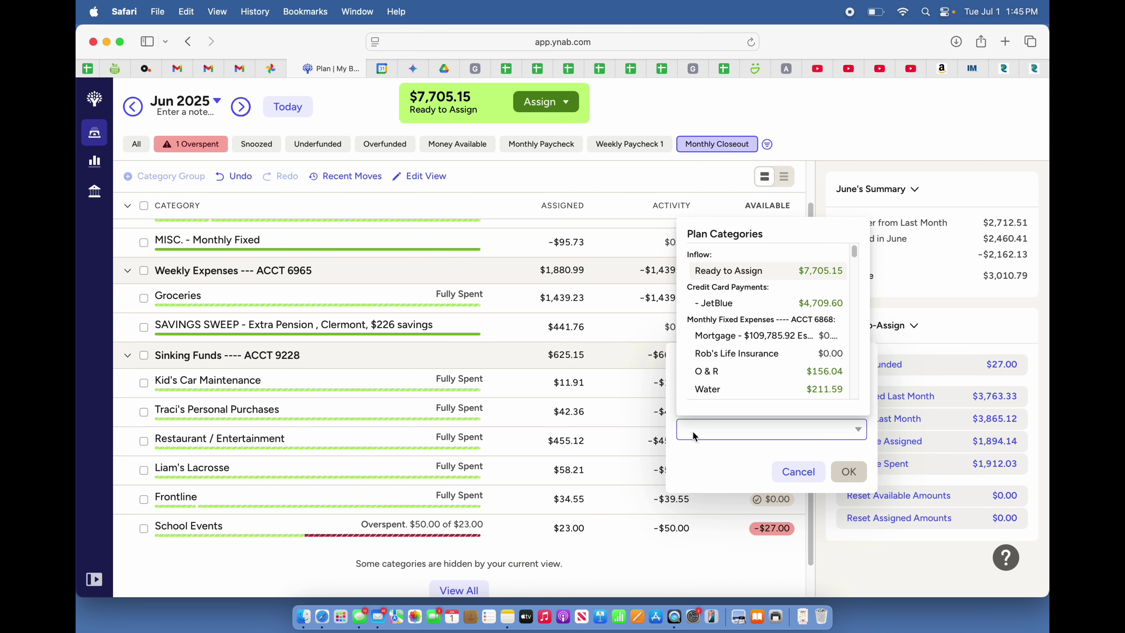
type("School")
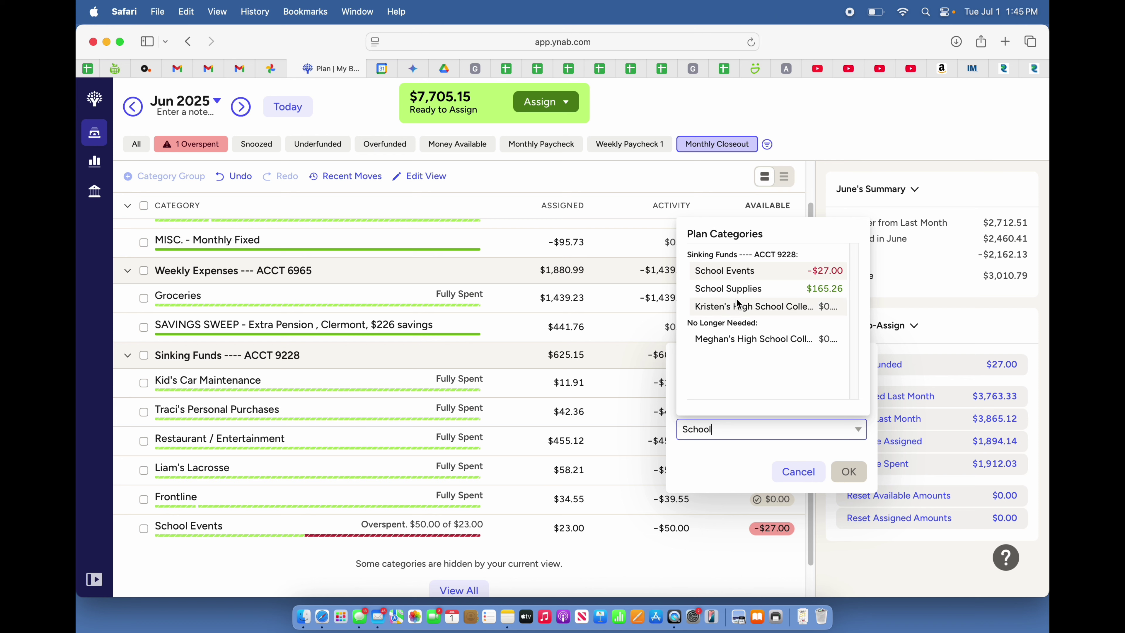
left_click(741, 272)
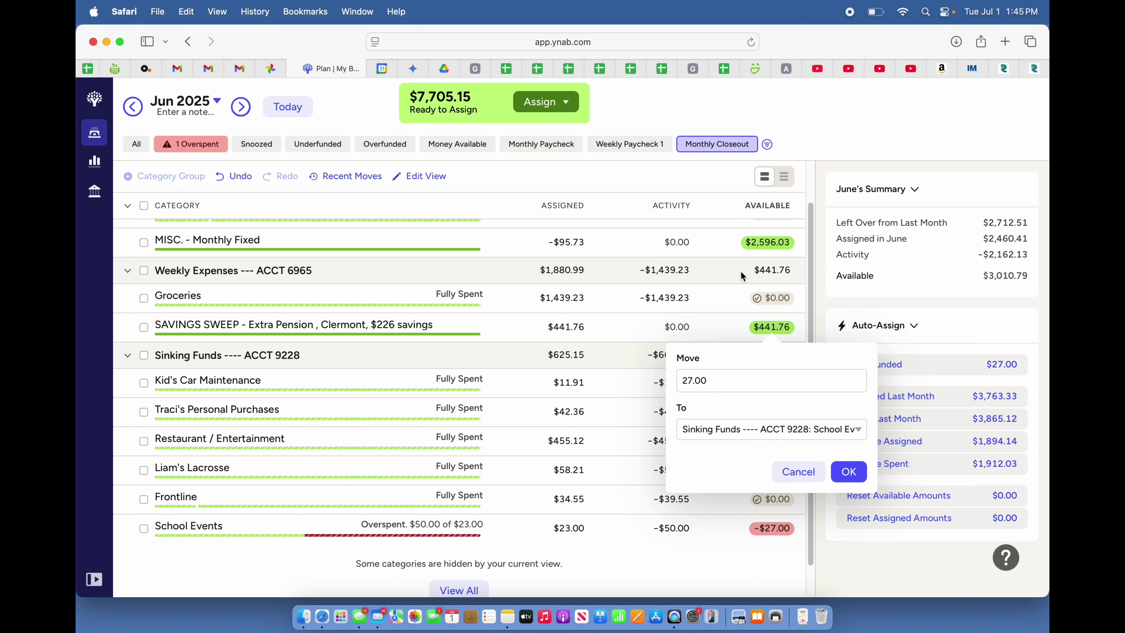
left_click(849, 473)
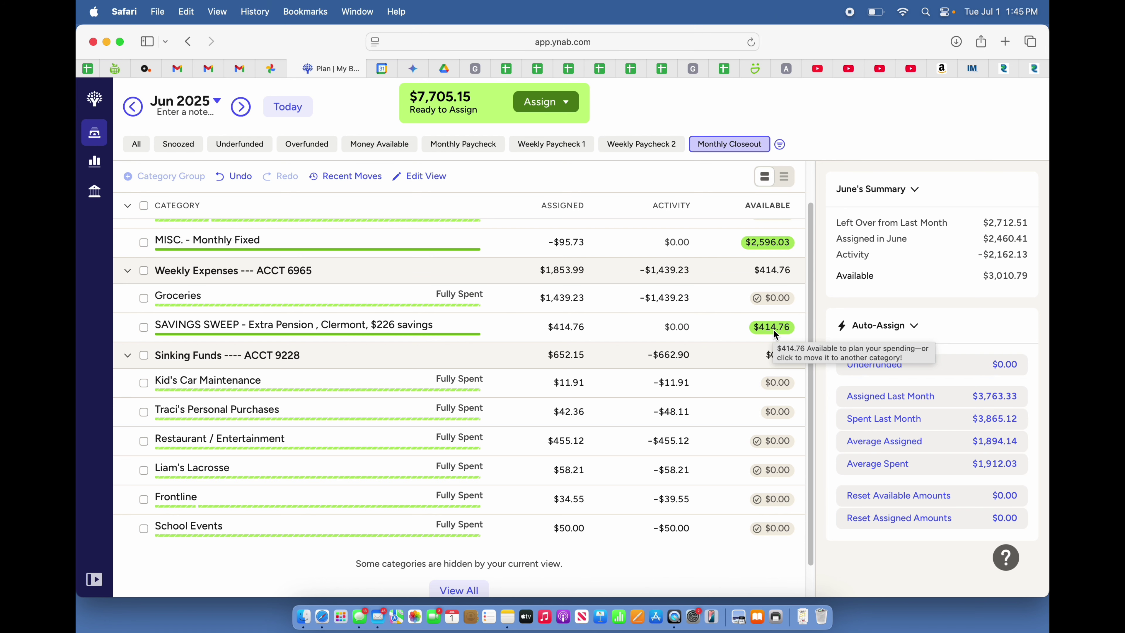
Open the Spending Breakdown report for June 2025 and show the spending by category groups
scroll(707, 582, "up", 3)
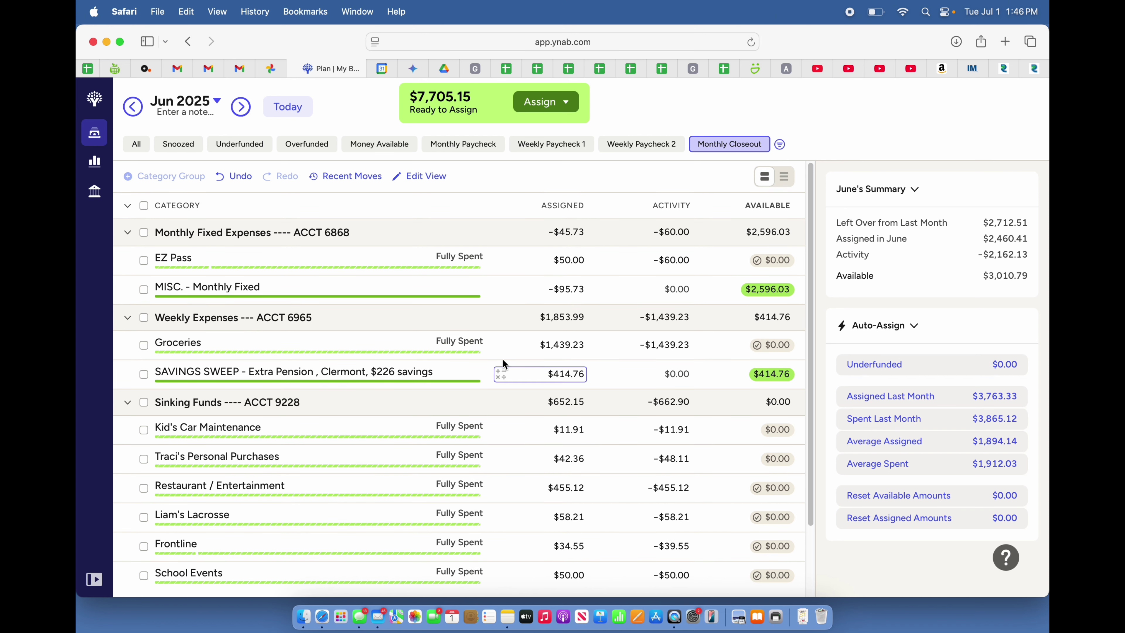
left_click(96, 163)
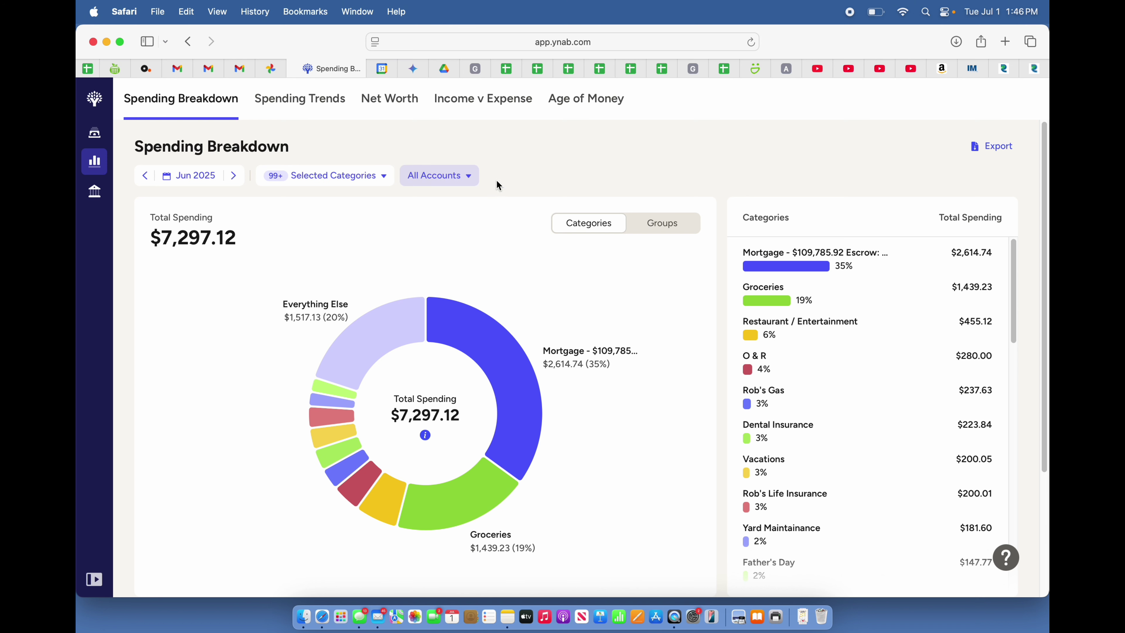
left_click(650, 225)
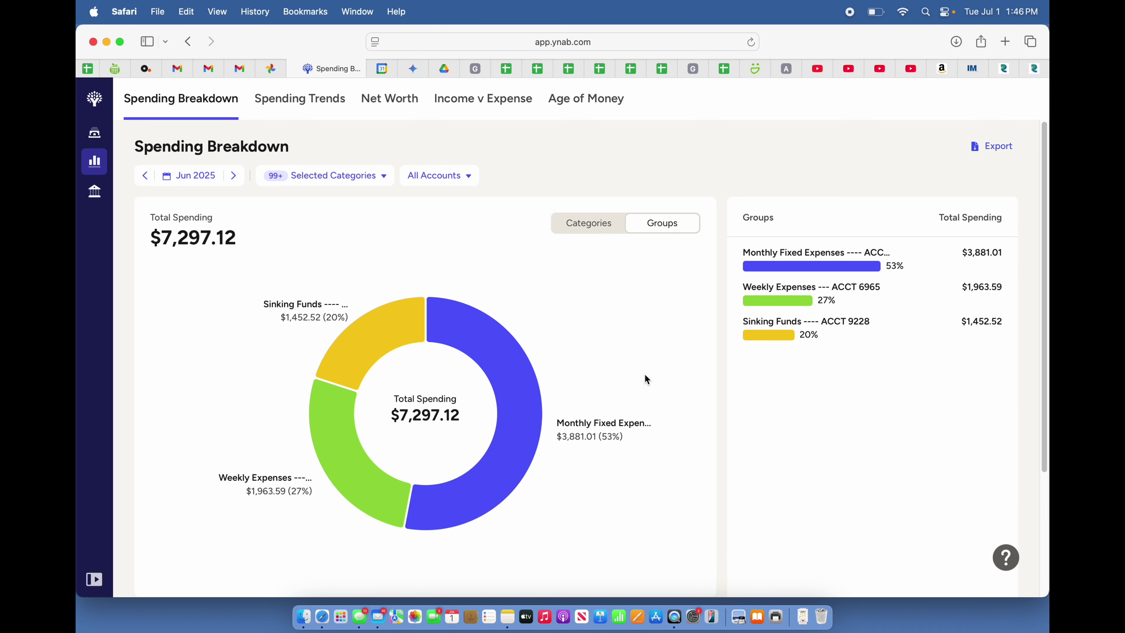
Examine the category spending within the Monthly Fixed Expenses and Weekly Expenses groups, returning to all groups after each
scroll(644, 374, "down", 2)
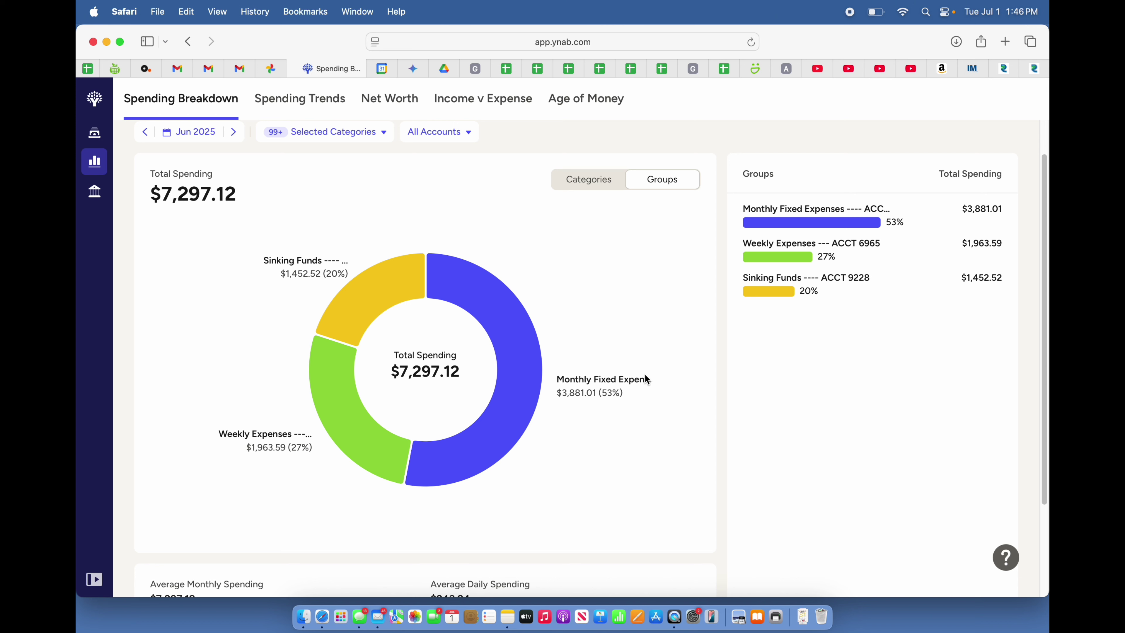
left_click(518, 399)
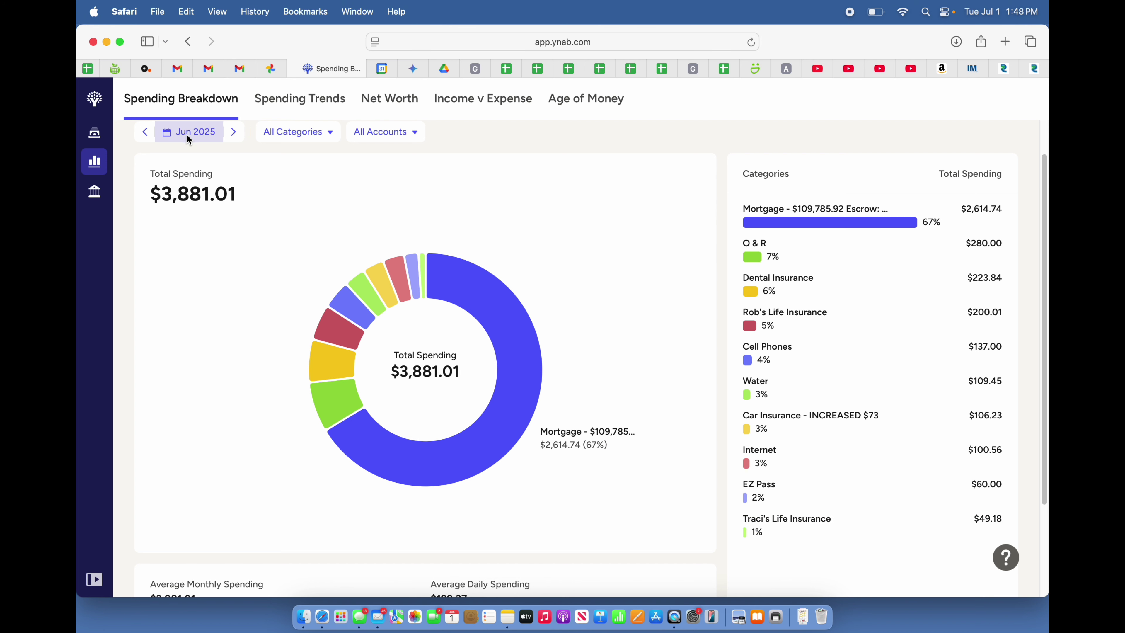
scroll(230, 183, "up", 2)
scroll(222, 182, "up", 1)
left_click(185, 148)
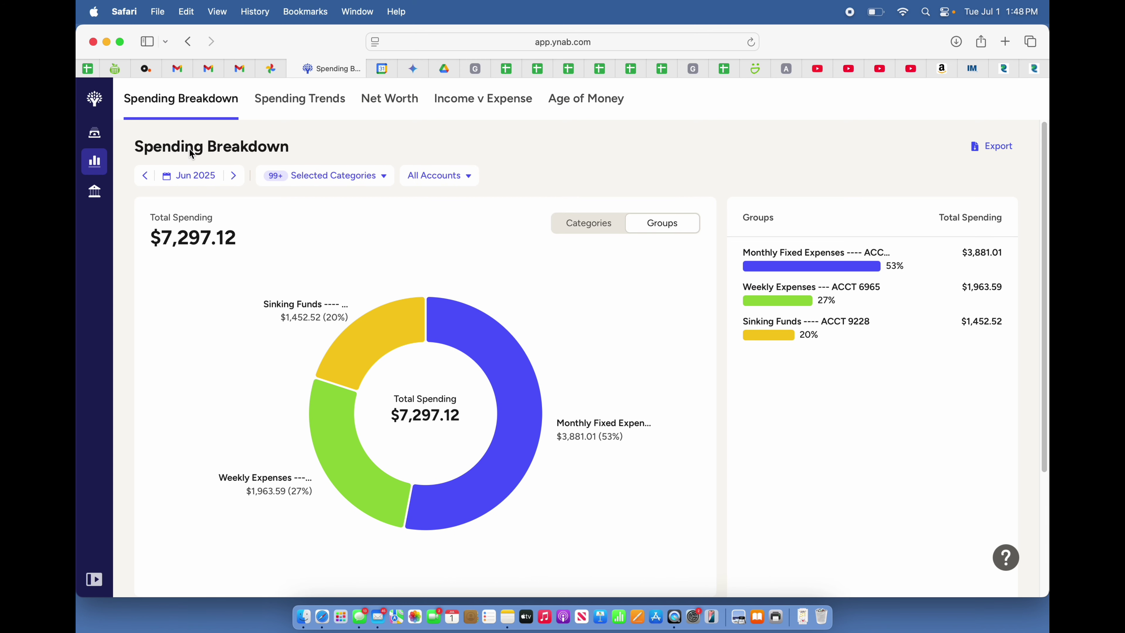
left_click(335, 459)
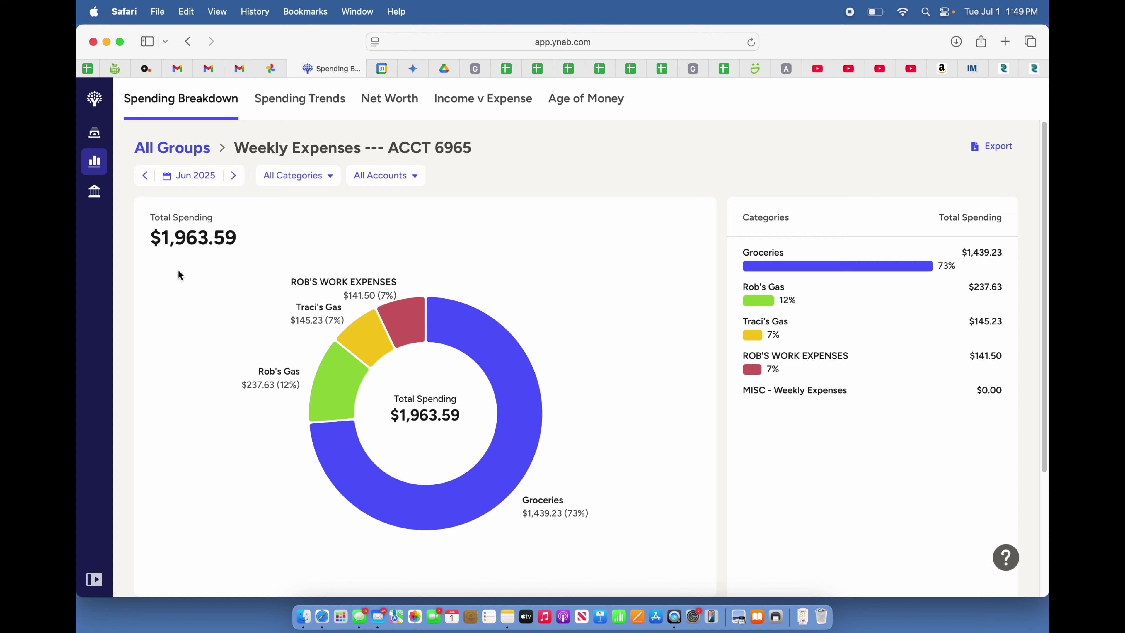
left_click(171, 150)
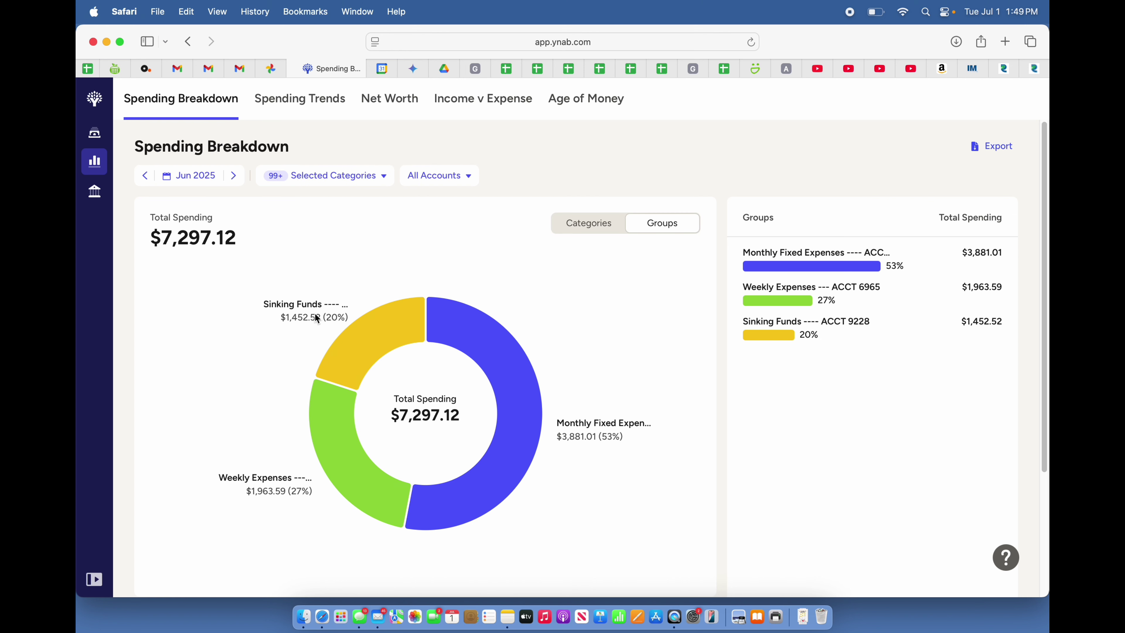
Open the Sinking Funds group's category spending and check the transactions behind Yard Maintainance and Father's Day
left_click(353, 340)
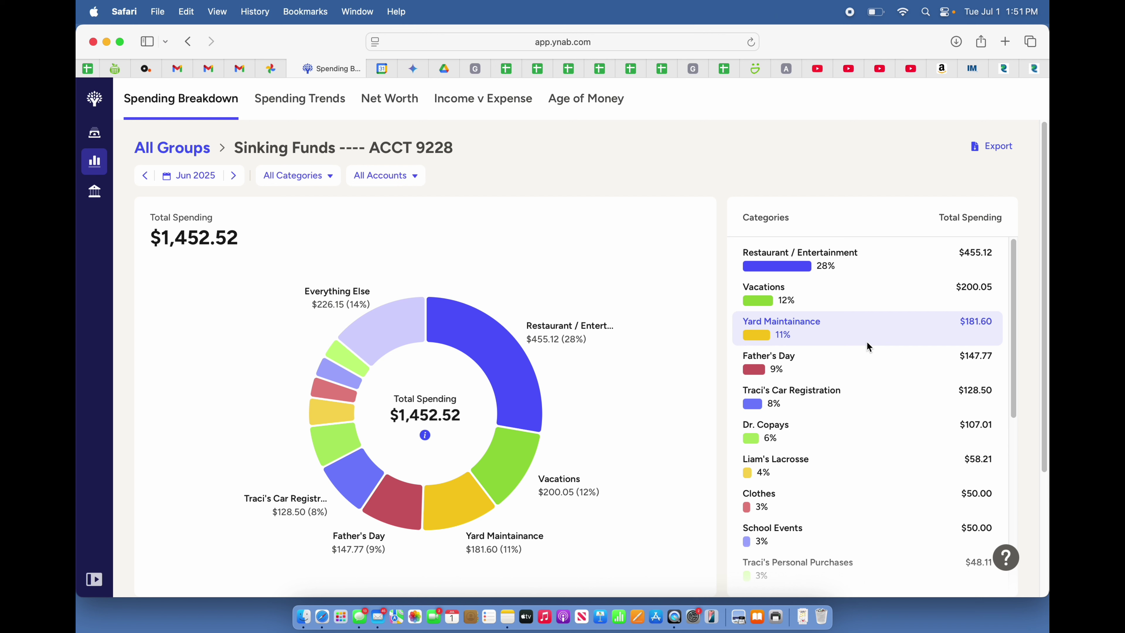
left_click(871, 334)
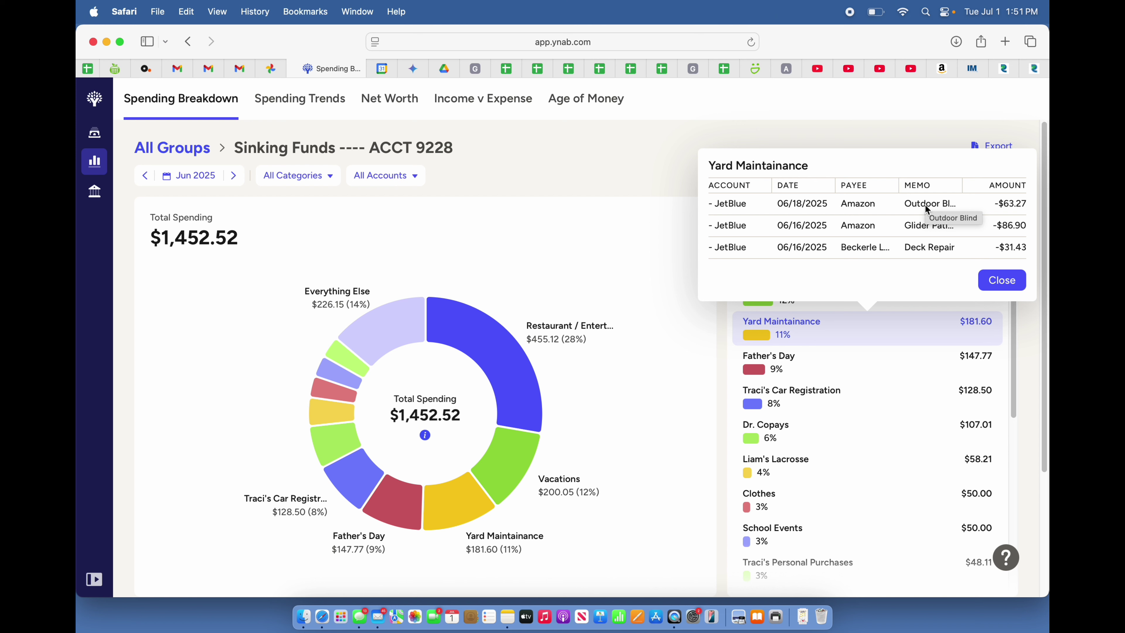
left_click(1003, 280)
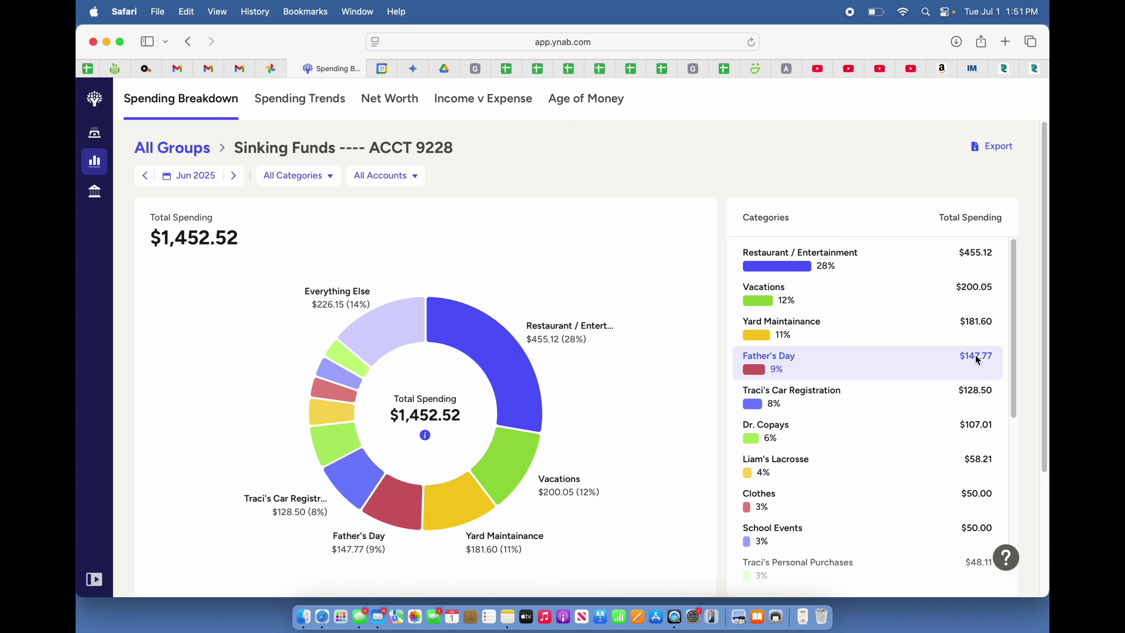
left_click(932, 365)
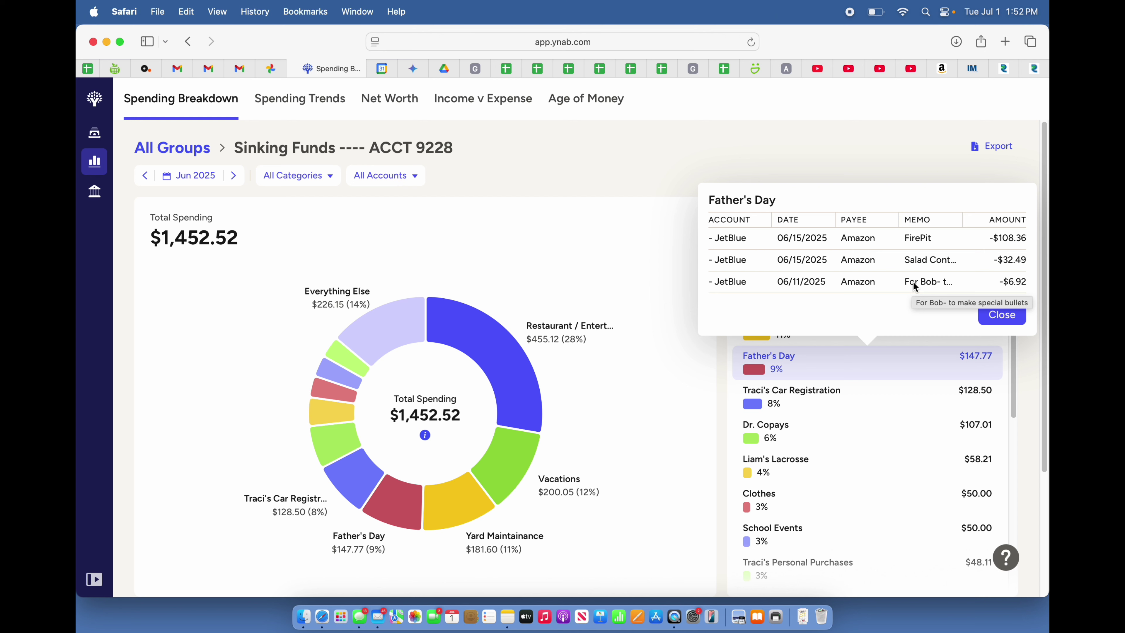
left_click(1004, 315)
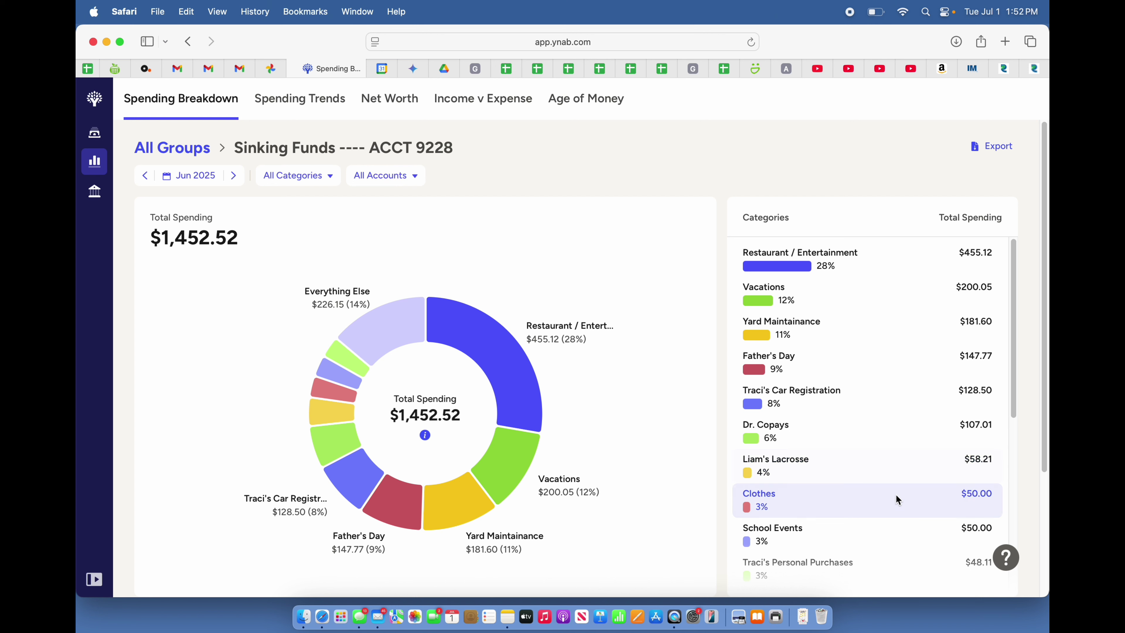
Examine the smaller Sinking Funds categories and check the transactions behind Pool Maintainance
scroll(896, 506, "down", 3)
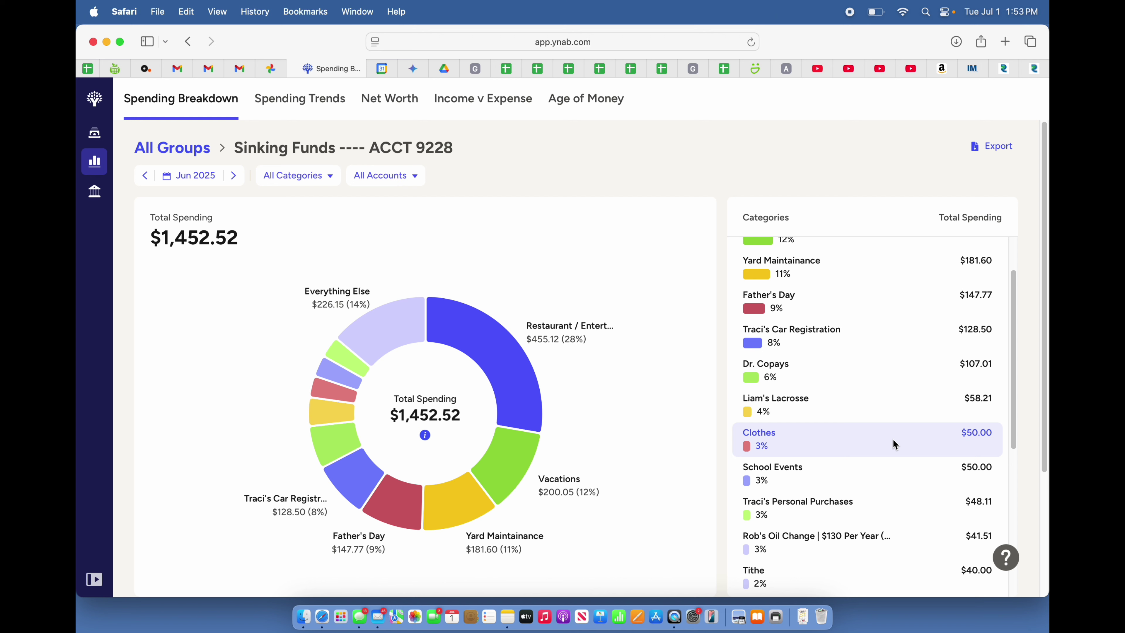
scroll(894, 443, "down", 3)
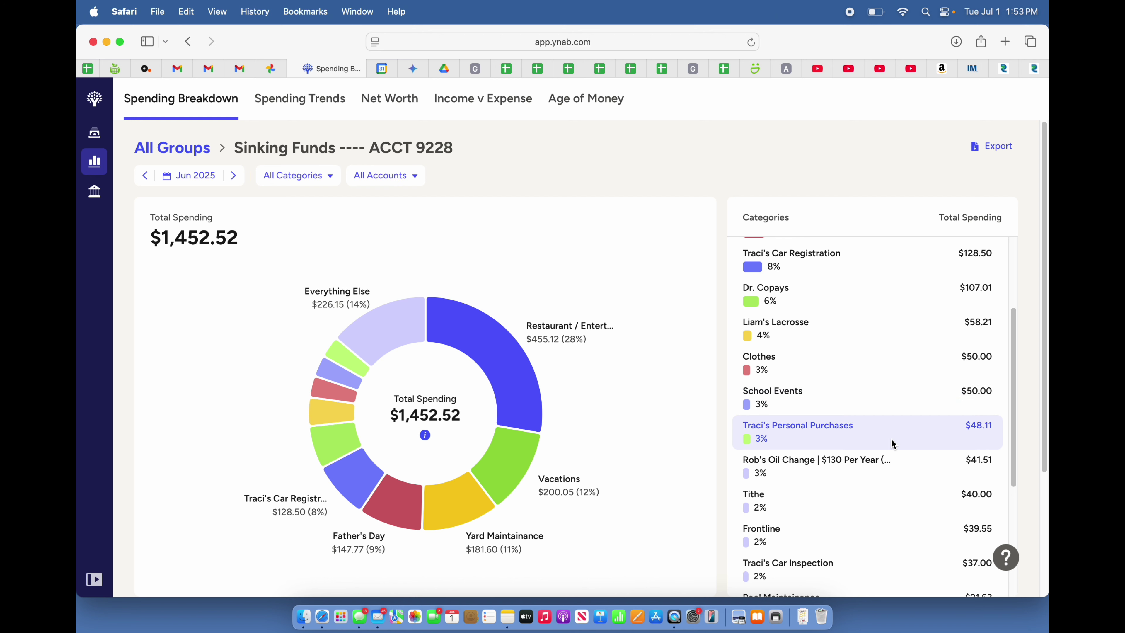
scroll(892, 439, "down", 2)
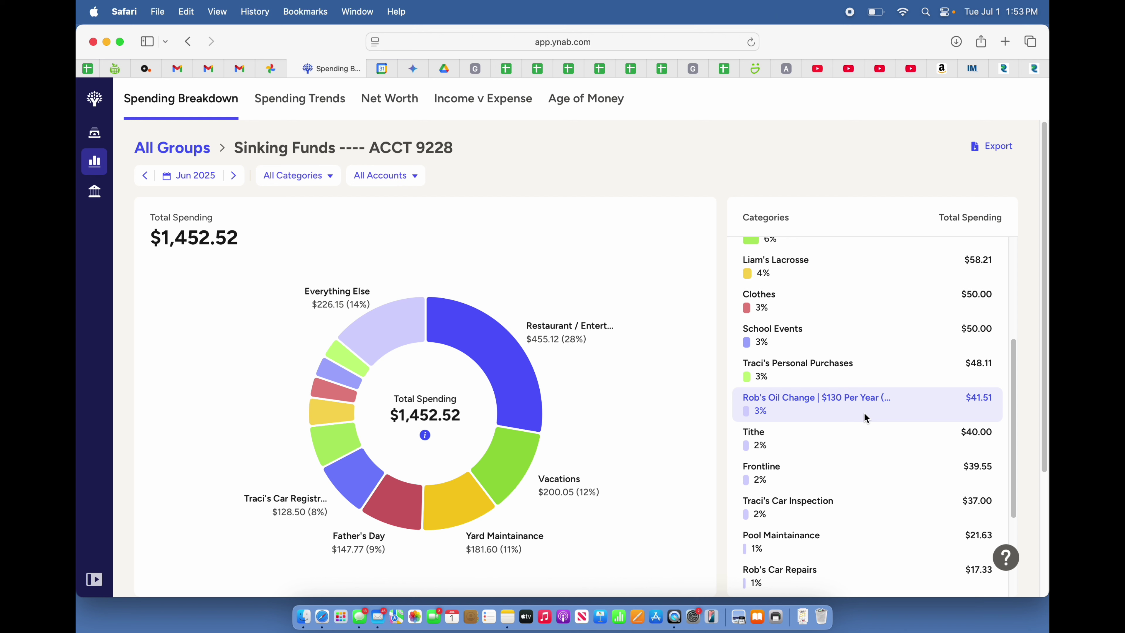
scroll(864, 412, "down", 2)
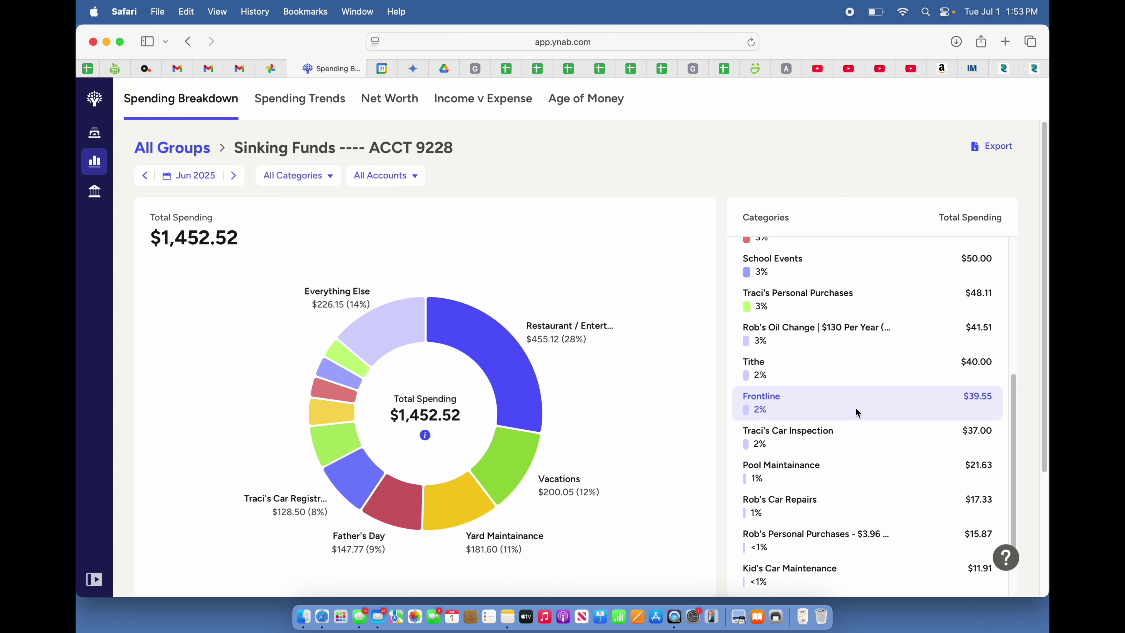
scroll(856, 409, "down", 1)
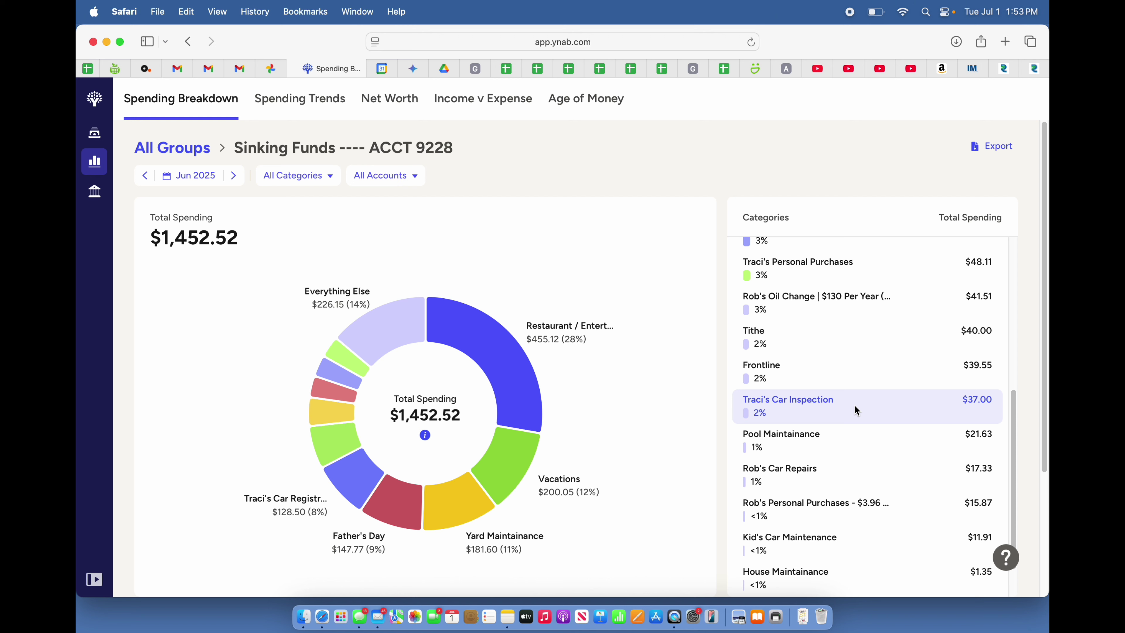
scroll(850, 437, "down", 2)
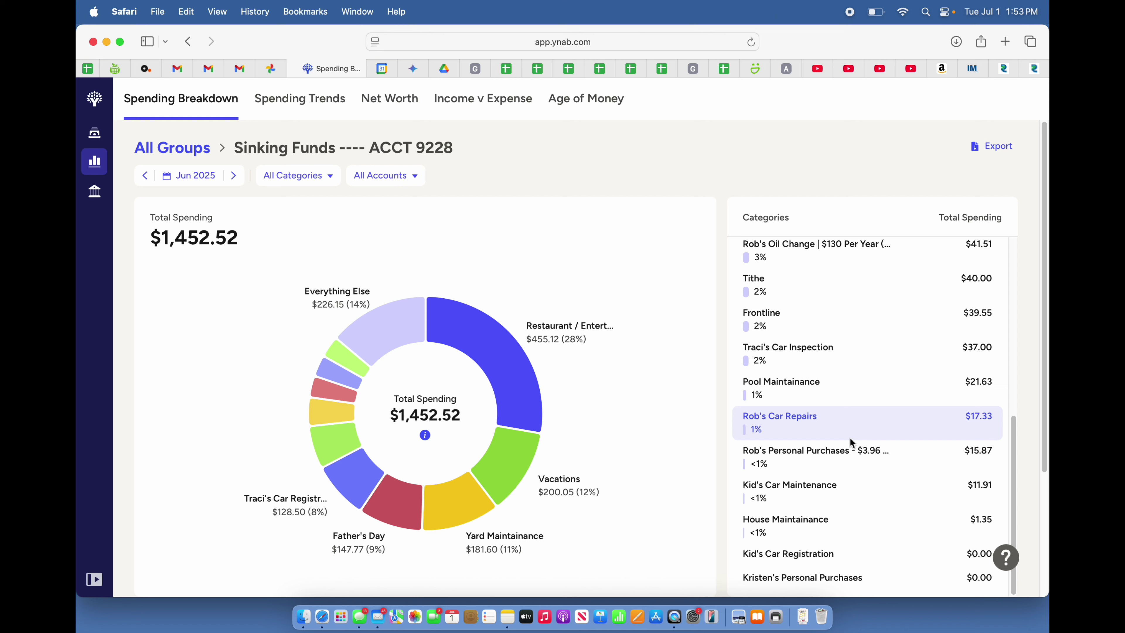
left_click(858, 393)
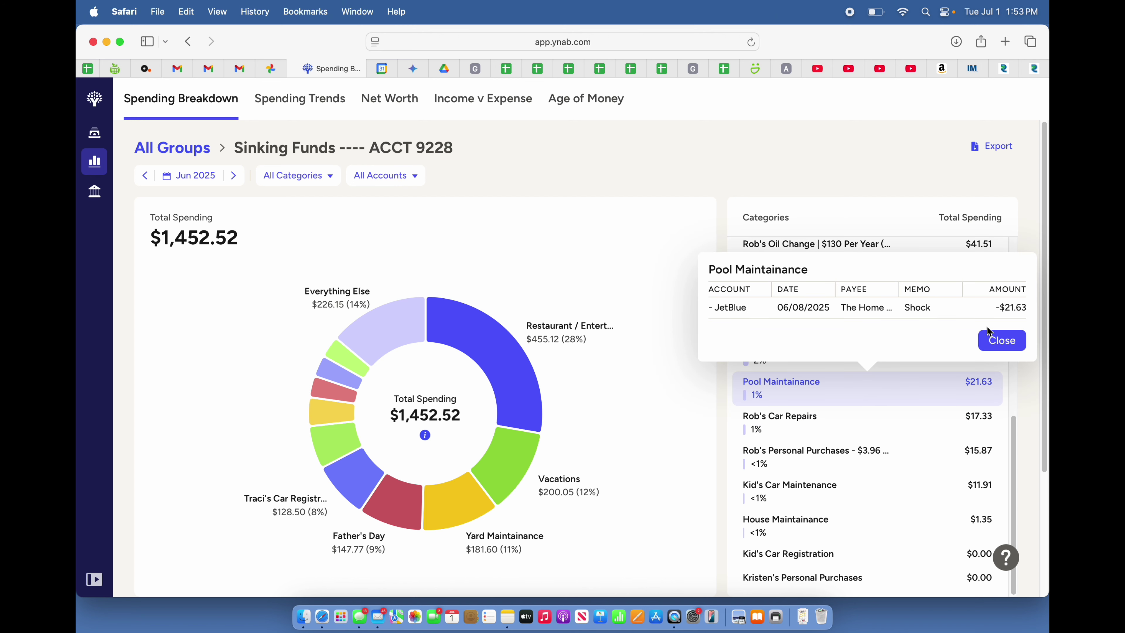
left_click(1014, 346)
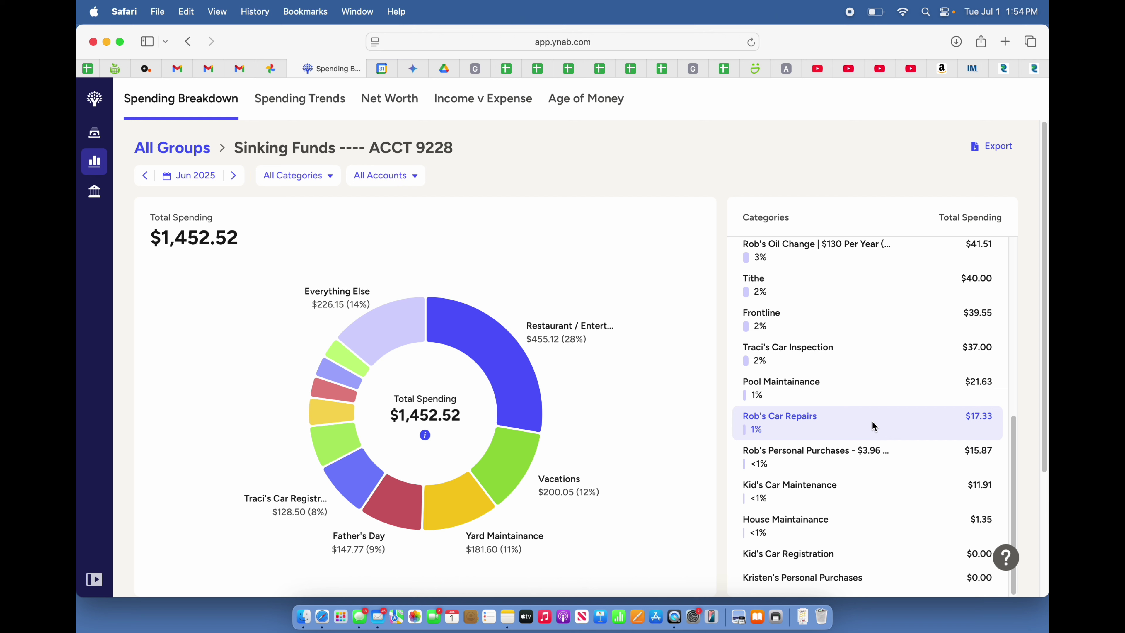
Check the transactions behind the personal purchases category labelled "$3.96 for HULU"
scroll(872, 424, "down", 2)
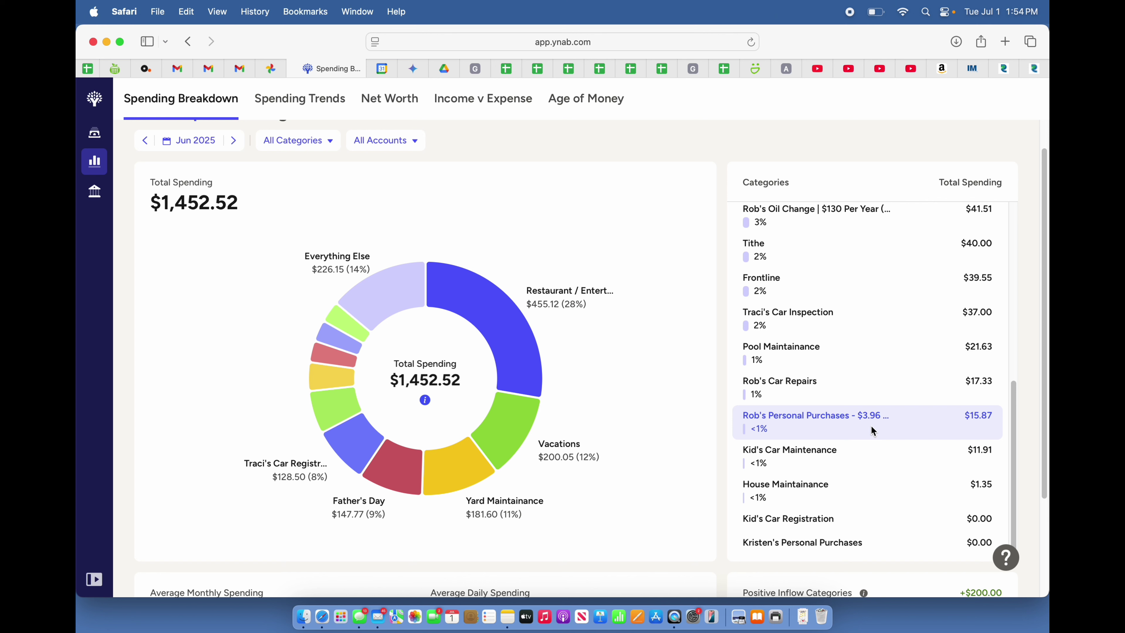
left_click(875, 427)
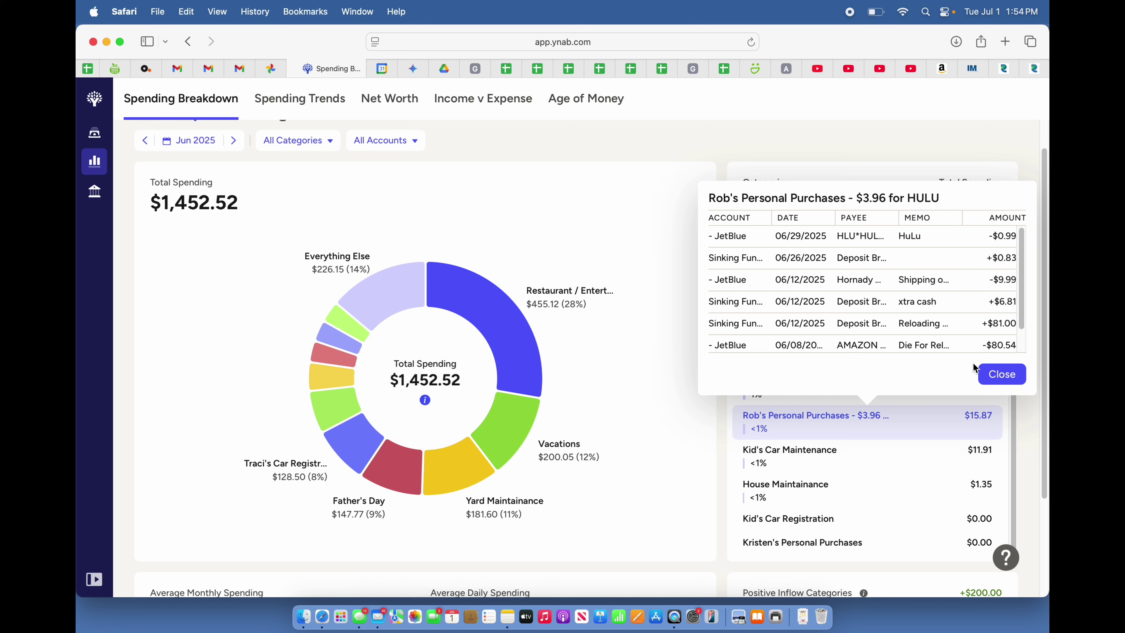
left_click(1002, 373)
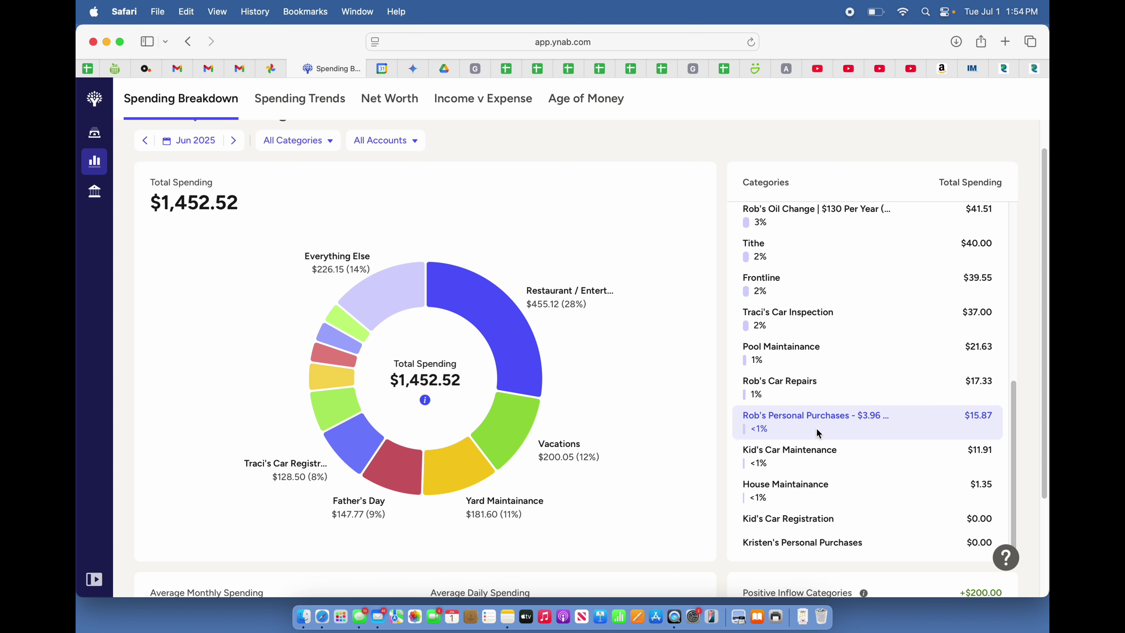
Check the transactions behind the House Maintainance category in the Sinking Funds group
scroll(817, 430, "down", 3)
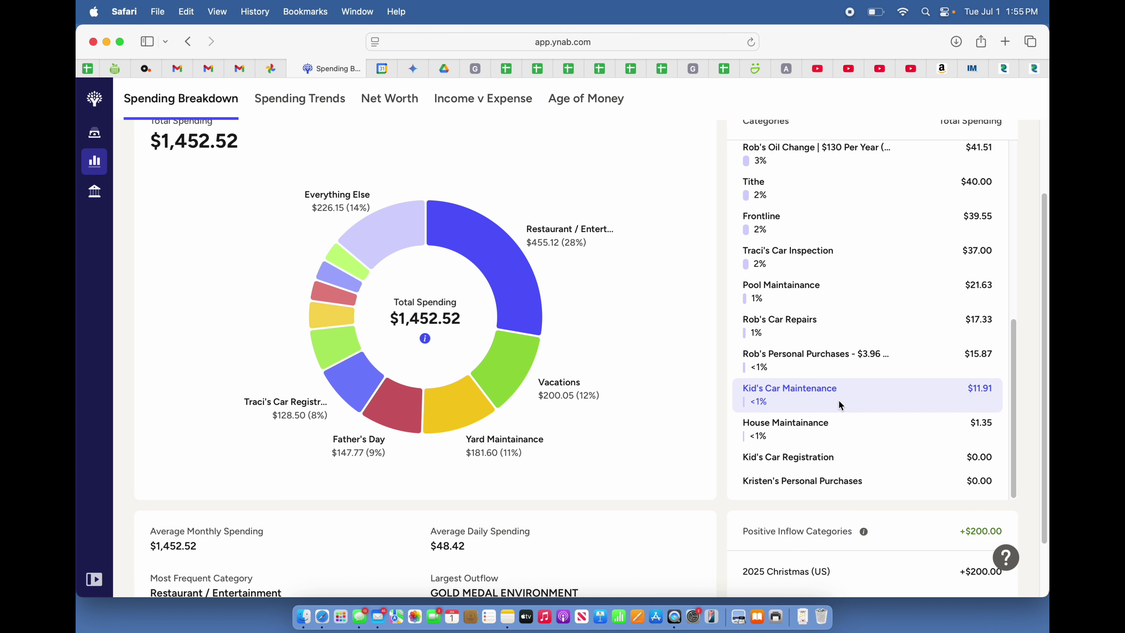
scroll(839, 401, "down", 2)
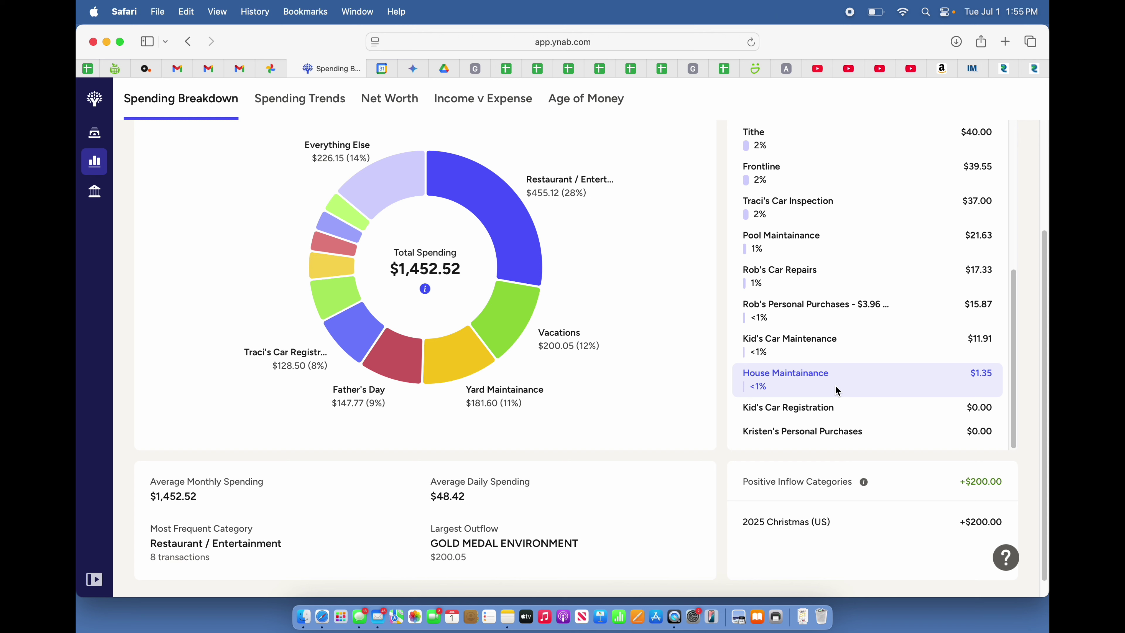
left_click(837, 390)
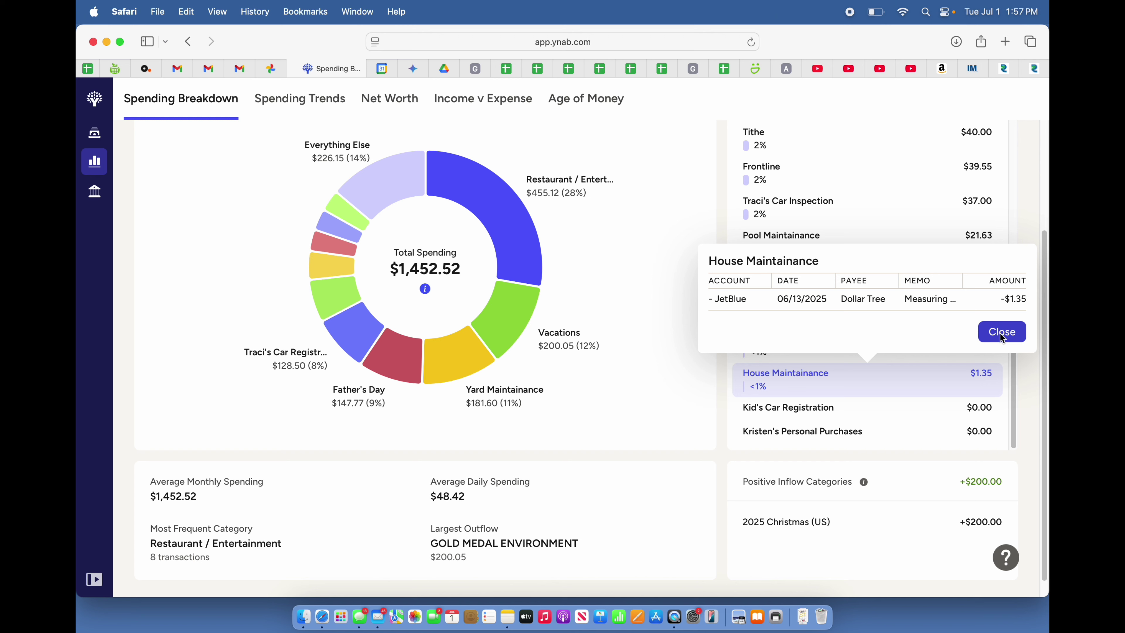
left_click(1002, 332)
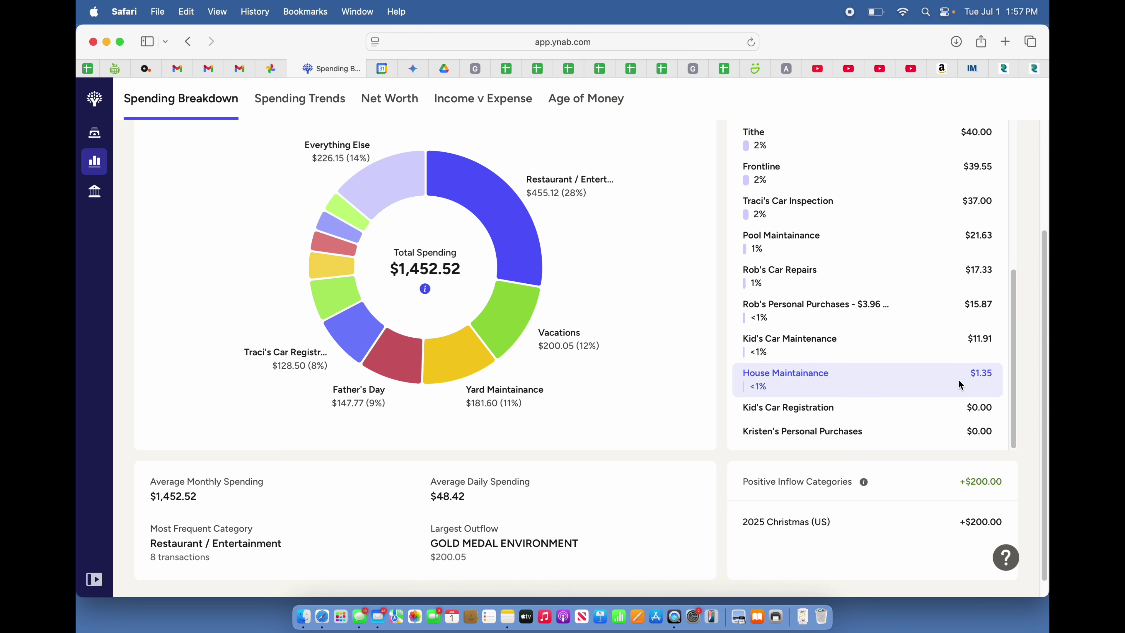
Look over the remaining Sinking Funds categories and return to the spending overview of all groups
scroll(957, 381, "down", 1)
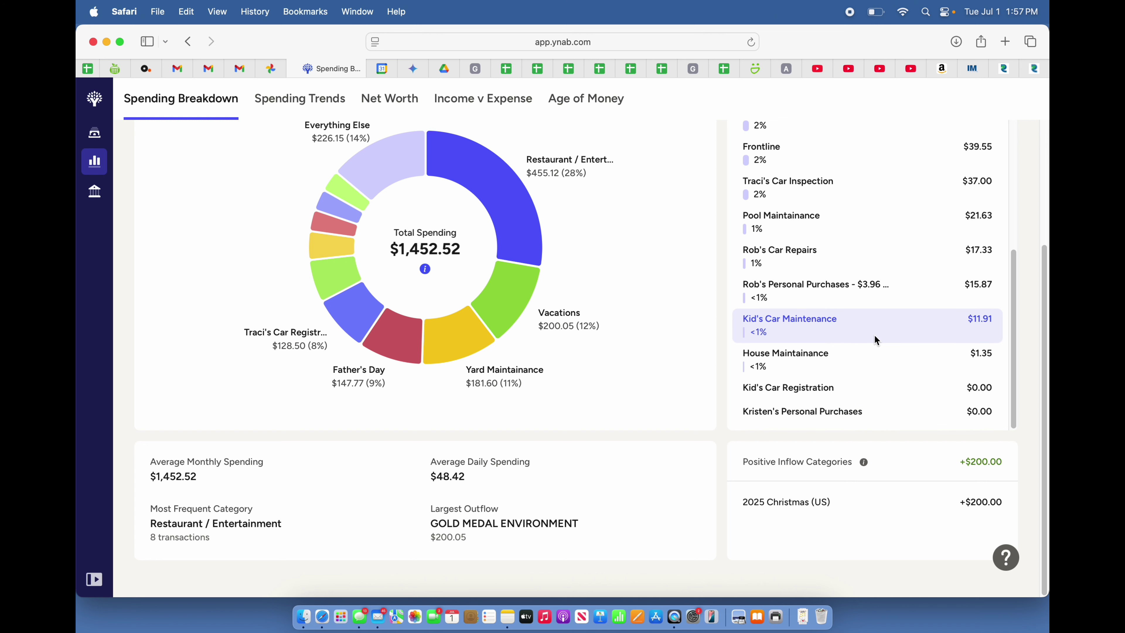
scroll(875, 339, "up", 1)
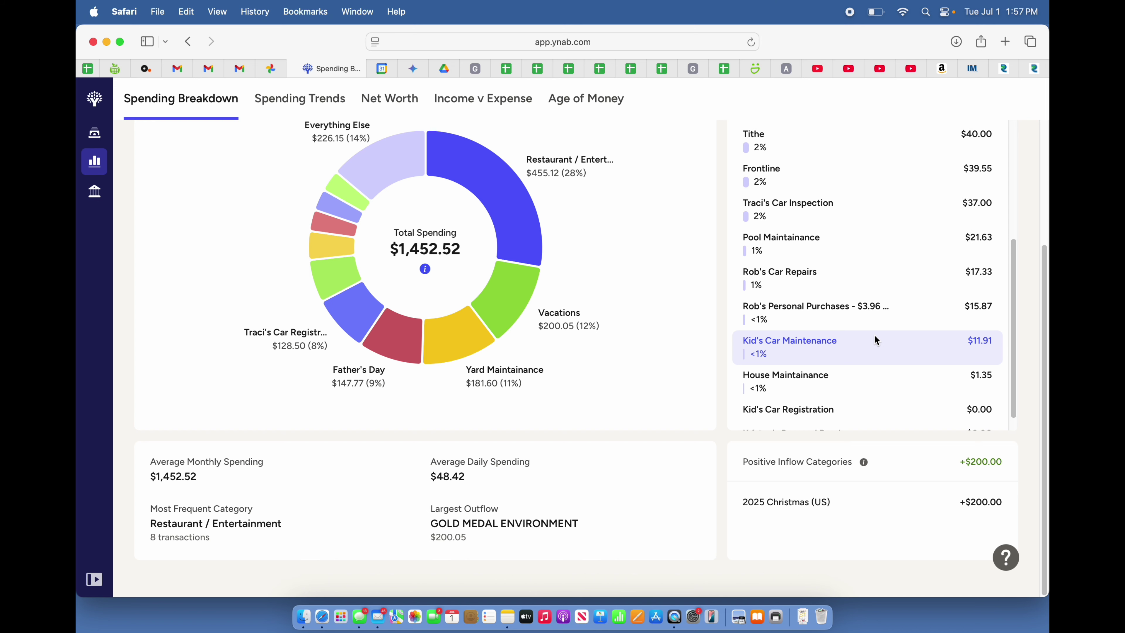
scroll(874, 335, "up", 8)
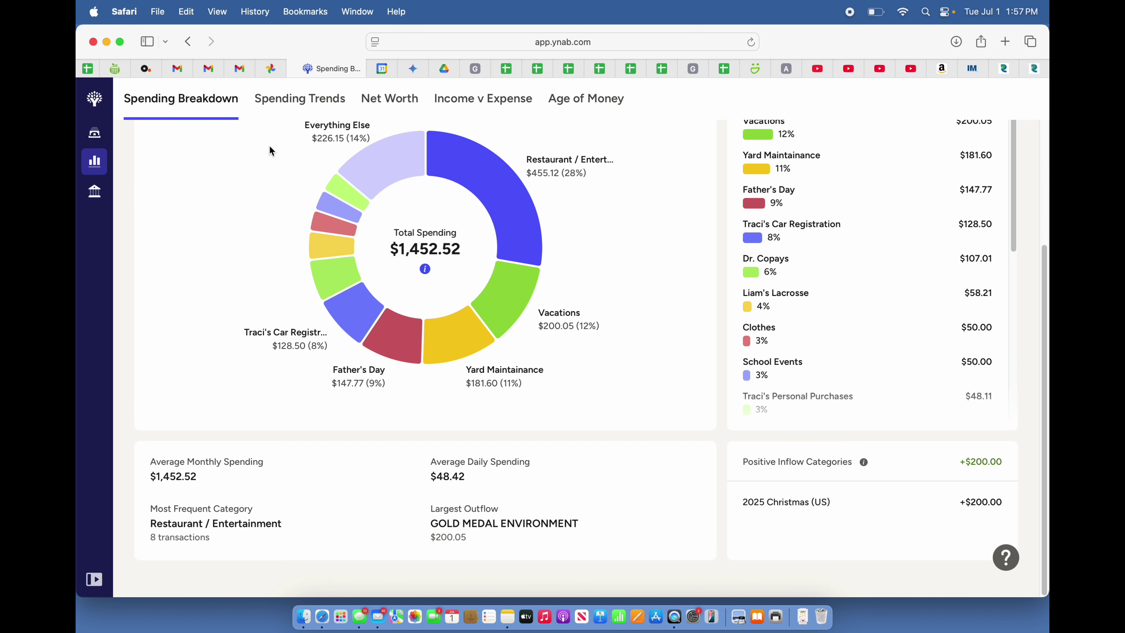
scroll(270, 151, "up", 4)
left_click(200, 152)
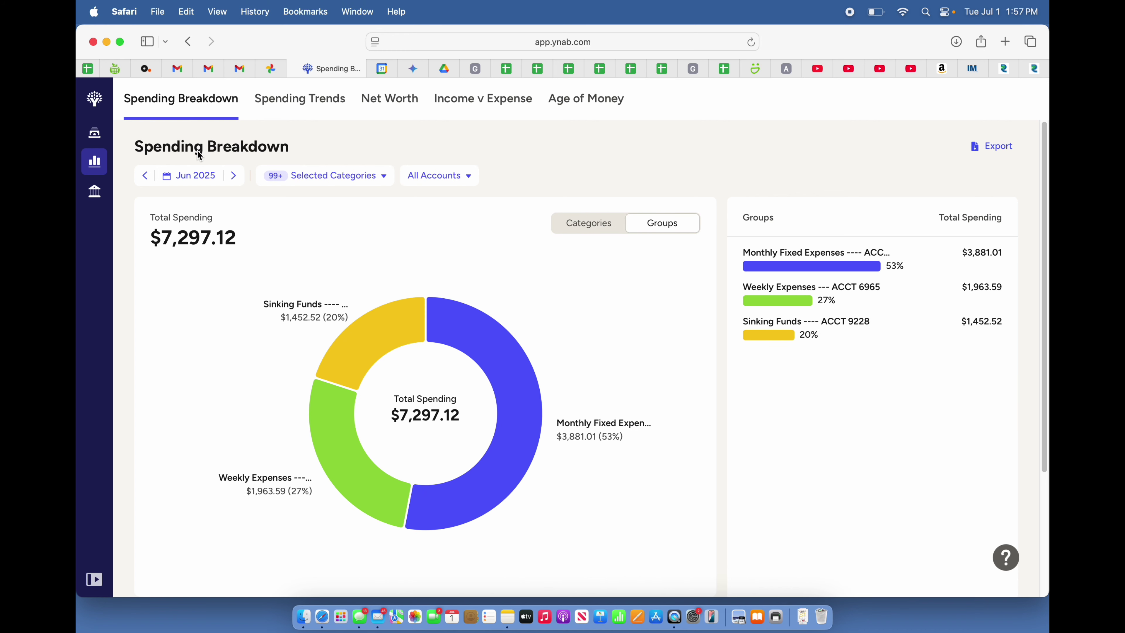